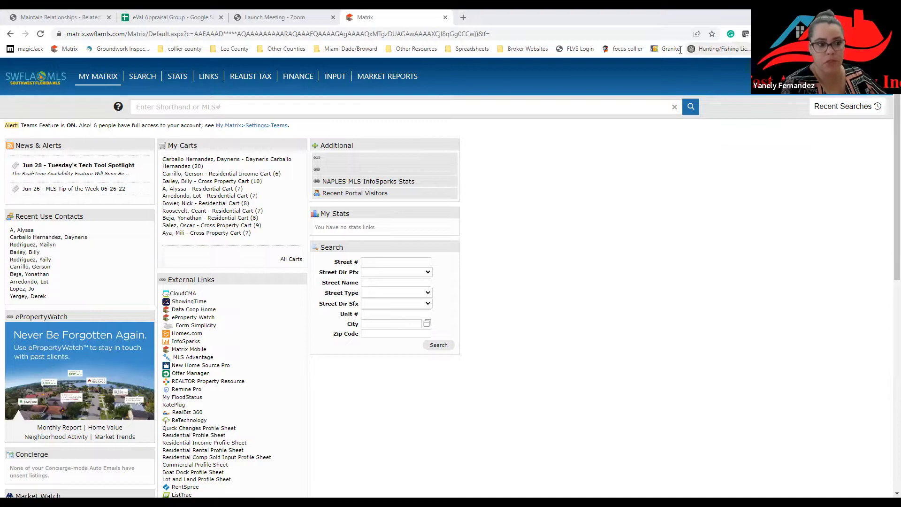
Search MLS Advantage by listing ID a11022591 to bring up the sold Lehigh Acres home.
{"action": "mouse_move", "coordinate": [109, 79]}
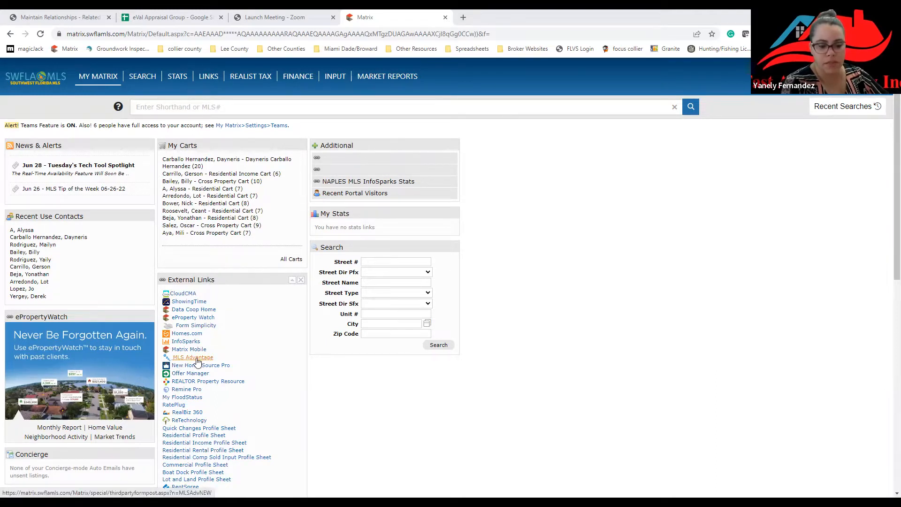
{"action": "left_click", "coordinate": [194, 357]}
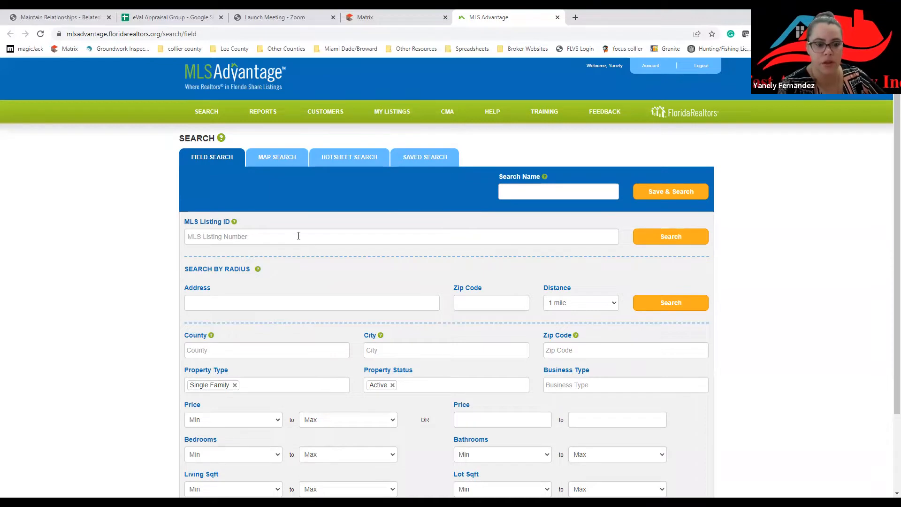
{"action": "left_click", "coordinate": [299, 236]}
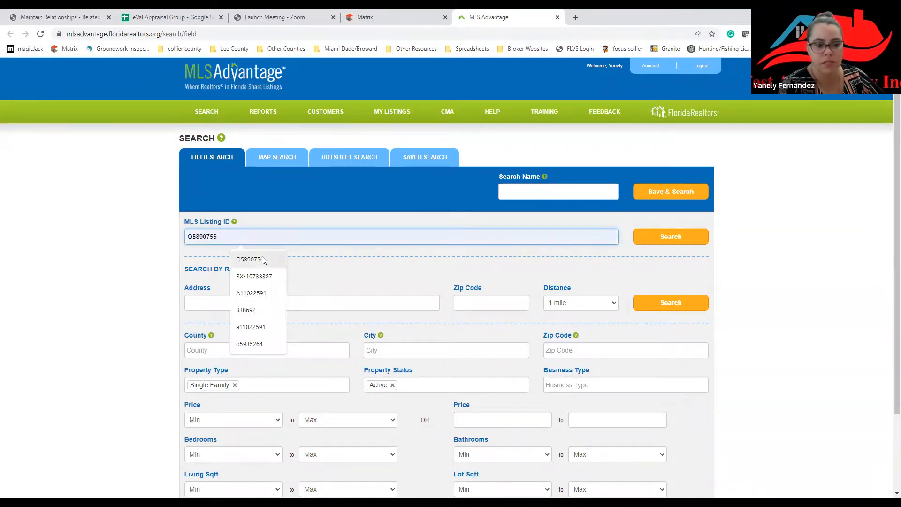
{"action": "left_click", "coordinate": [259, 328]}
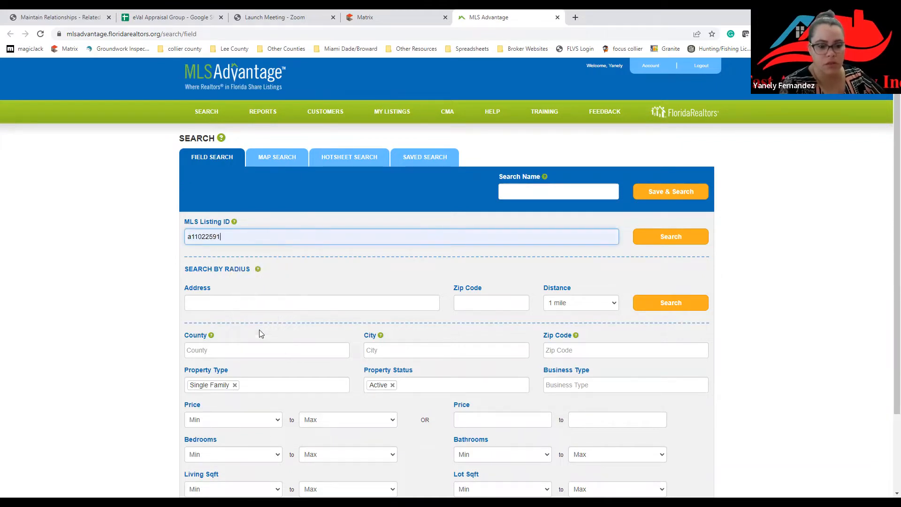
{"action": "left_click", "coordinate": [652, 237]}
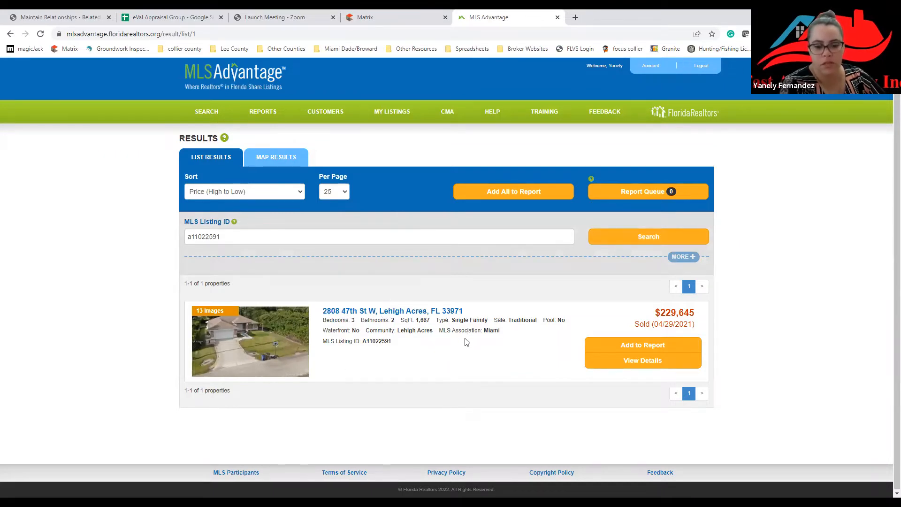
Open the Lehigh Acres property's full details and page forward to the sixth of 13 photos.
{"action": "double_click", "coordinate": [490, 331]}
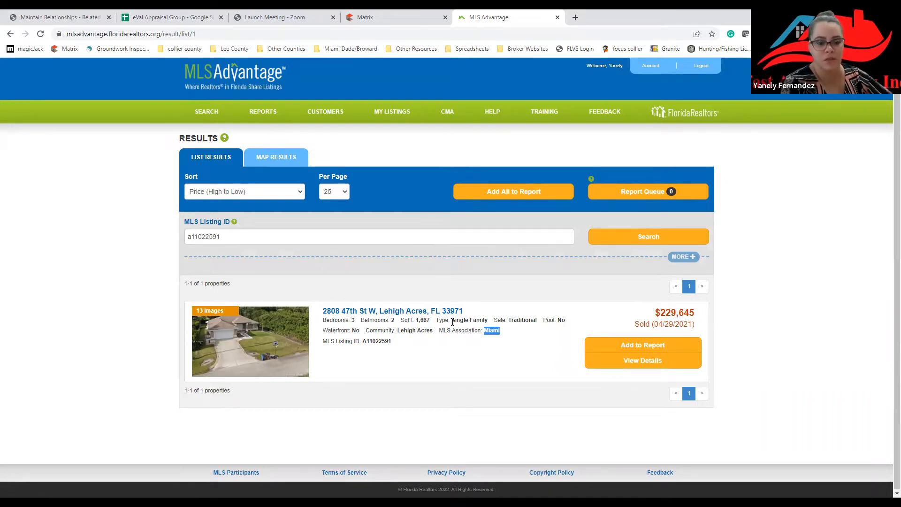
{"action": "left_click", "coordinate": [357, 311]}
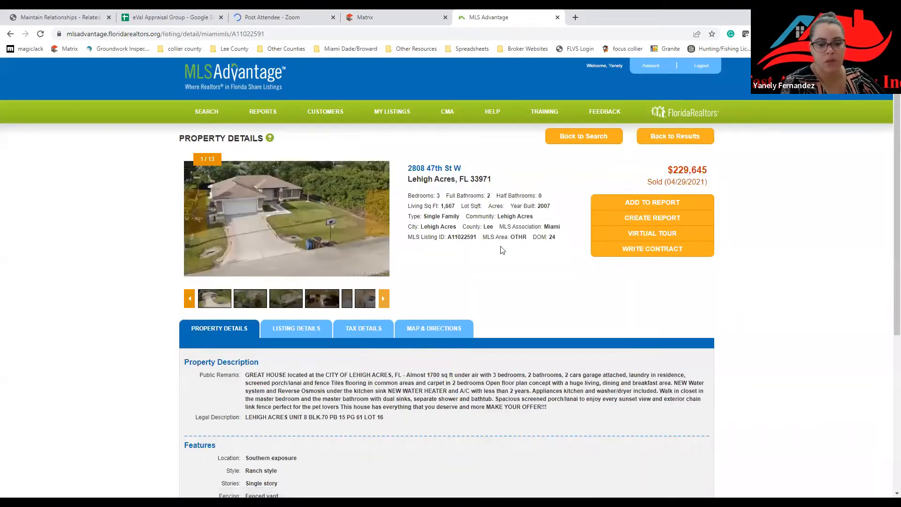
{"action": "left_click", "coordinate": [380, 221]}
{"action": "left_click", "coordinate": [380, 219]}
{"action": "left_click", "coordinate": [380, 218]}
{"action": "left_click", "coordinate": [380, 218]}
{"action": "left_click", "coordinate": [380, 219]}
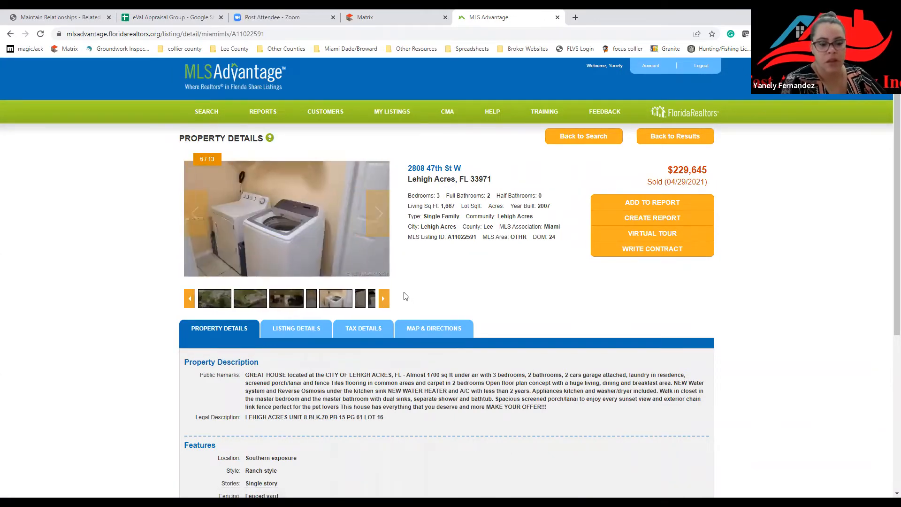
Show its listing details: sold 04/29/2021 for $229,645, originally $230,000, taxes $1,935.
{"action": "scroll", "coordinate": [407, 298], "scroll_direction": "down", "scroll_amount": 1}
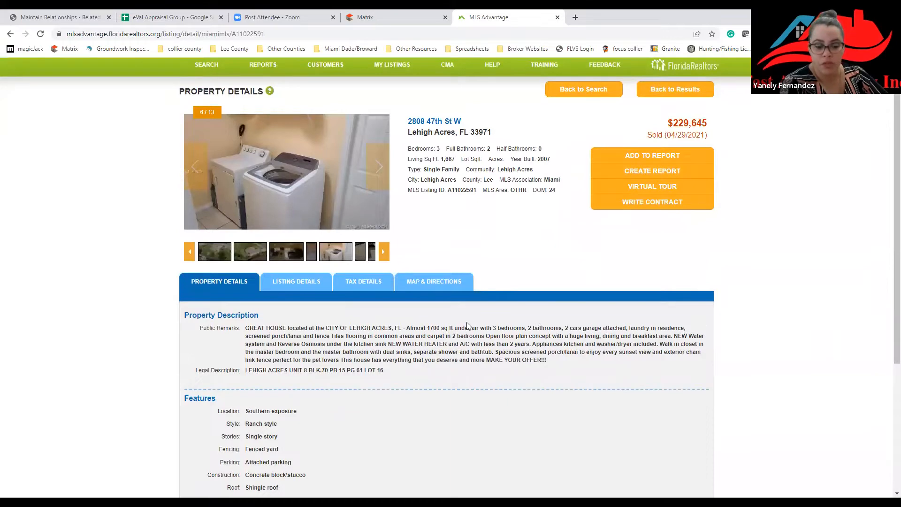
{"action": "scroll", "coordinate": [400, 345], "scroll_direction": "down", "scroll_amount": 1}
{"action": "scroll", "coordinate": [400, 345], "scroll_direction": "down", "scroll_amount": 4}
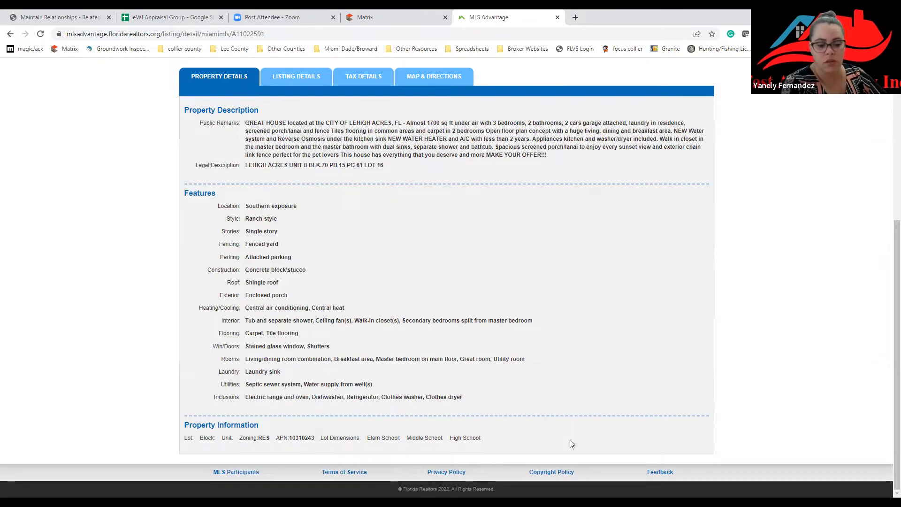
{"action": "scroll", "coordinate": [556, 416], "scroll_direction": "up", "scroll_amount": 3}
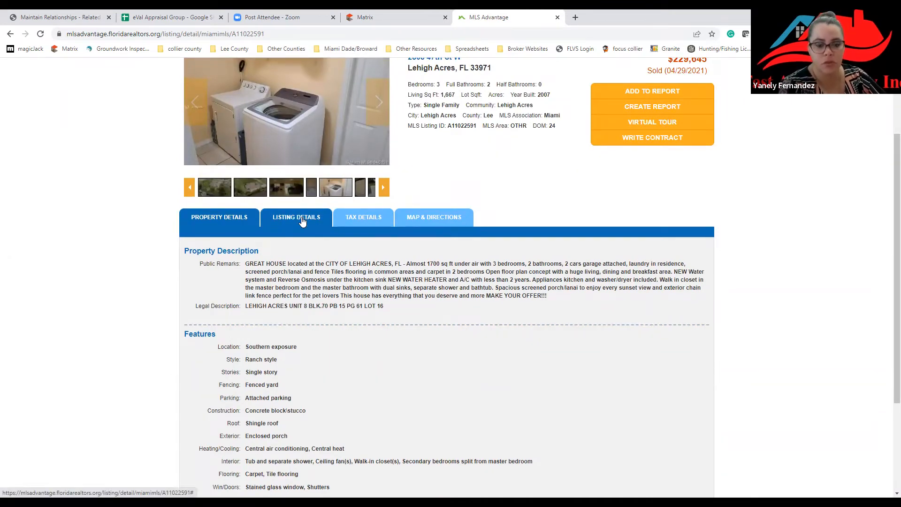
{"action": "left_click", "coordinate": [302, 221]}
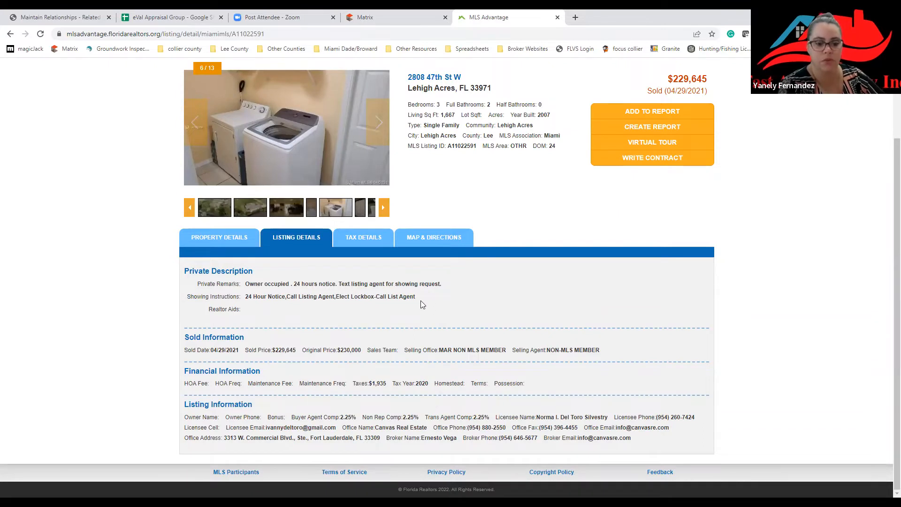
{"action": "left_click_drag", "start_coordinate": [336, 296], "coordinate": [418, 297]}
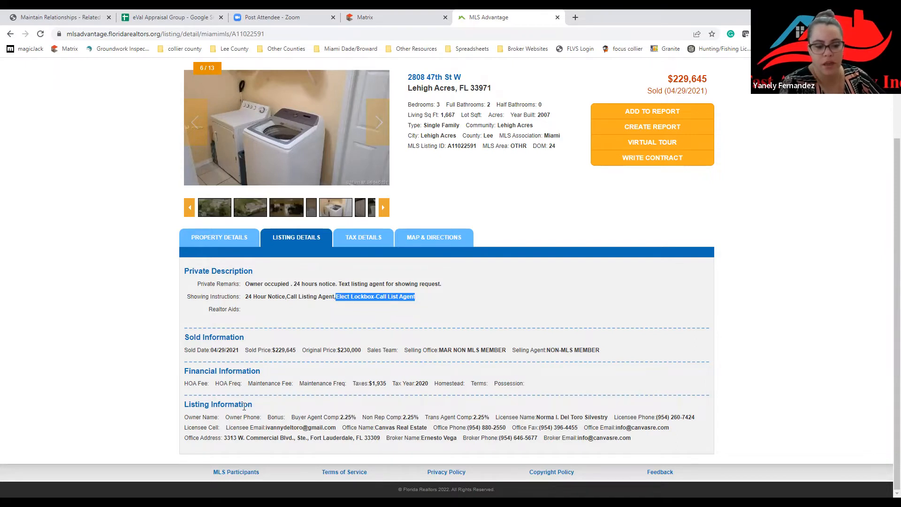
{"action": "left_click_drag", "start_coordinate": [517, 465], "coordinate": [173, 409]}
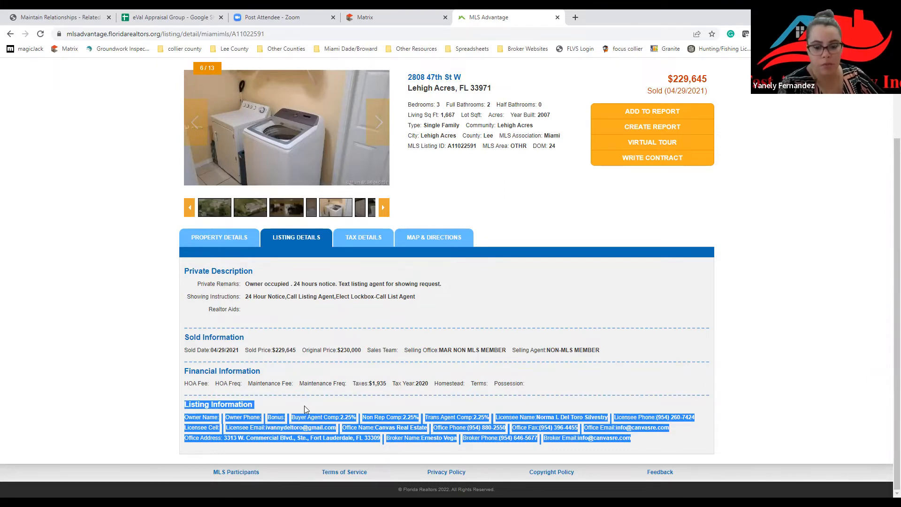
{"action": "left_click", "coordinate": [472, 425]}
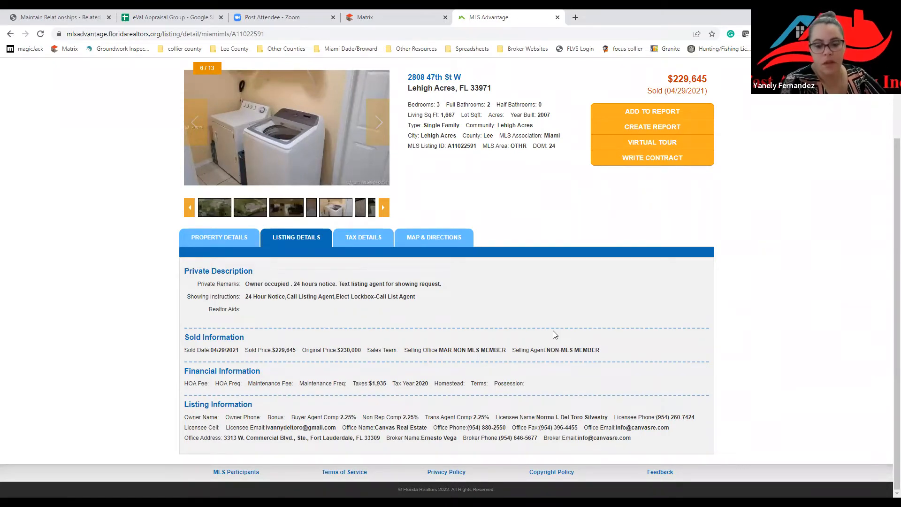
{"action": "scroll", "coordinate": [453, 407], "scroll_direction": "up", "scroll_amount": 2}
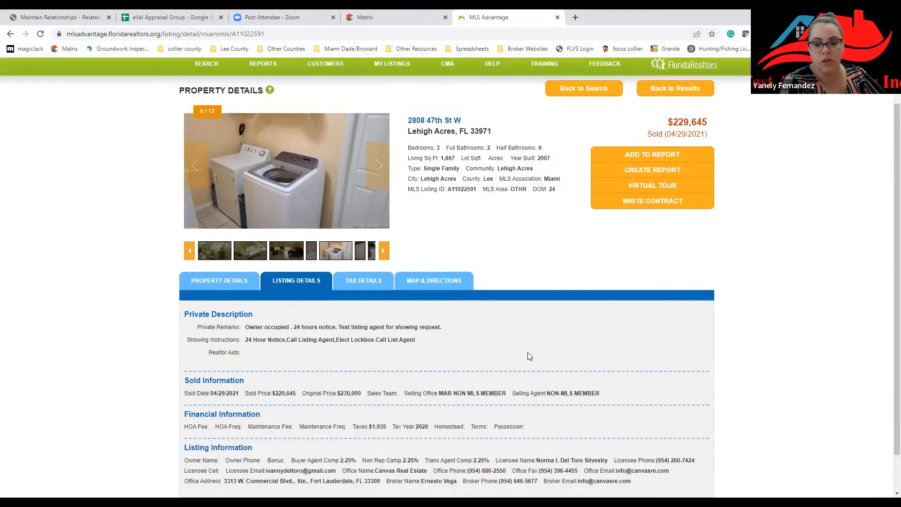
View the listing's tax details and map, add it to the report, and return to search.
{"action": "left_click", "coordinate": [368, 329]}
{"action": "scroll", "coordinate": [387, 374], "scroll_direction": "down", "scroll_amount": 3}
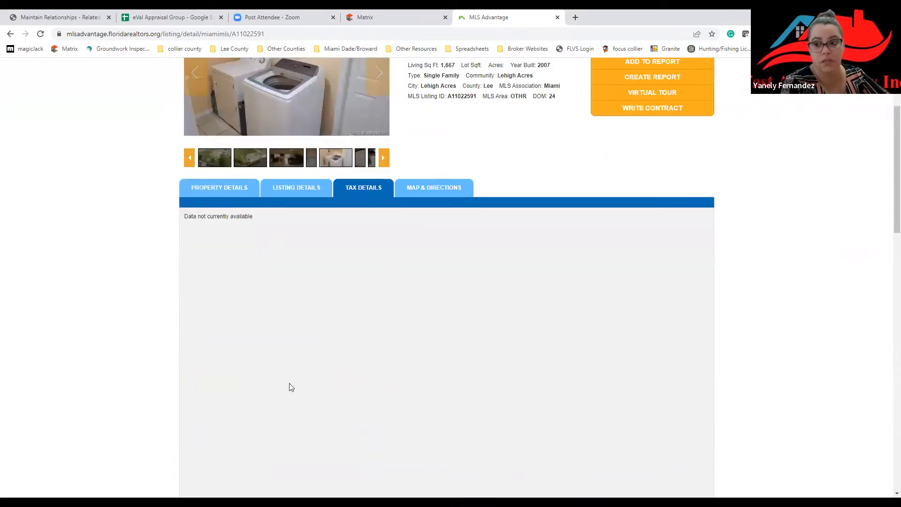
{"action": "left_click", "coordinate": [443, 190]}
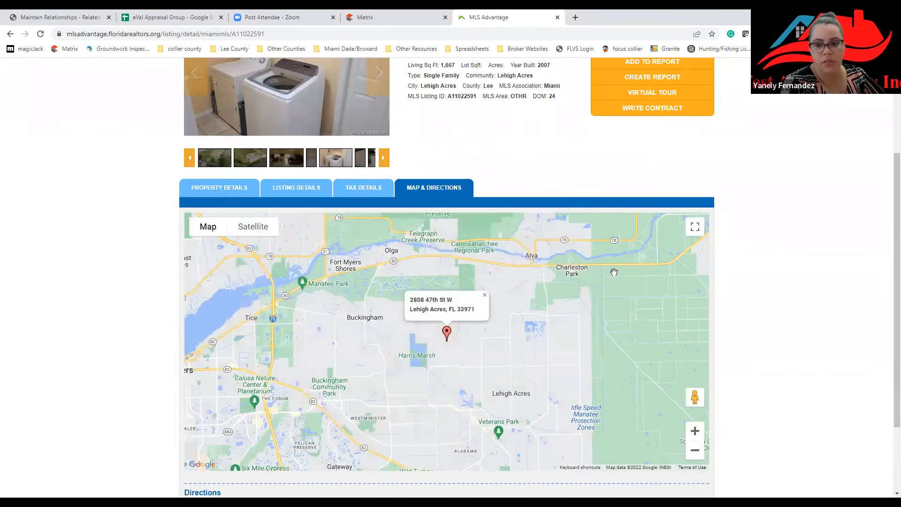
{"action": "scroll", "coordinate": [585, 240], "scroll_direction": "up", "scroll_amount": 3}
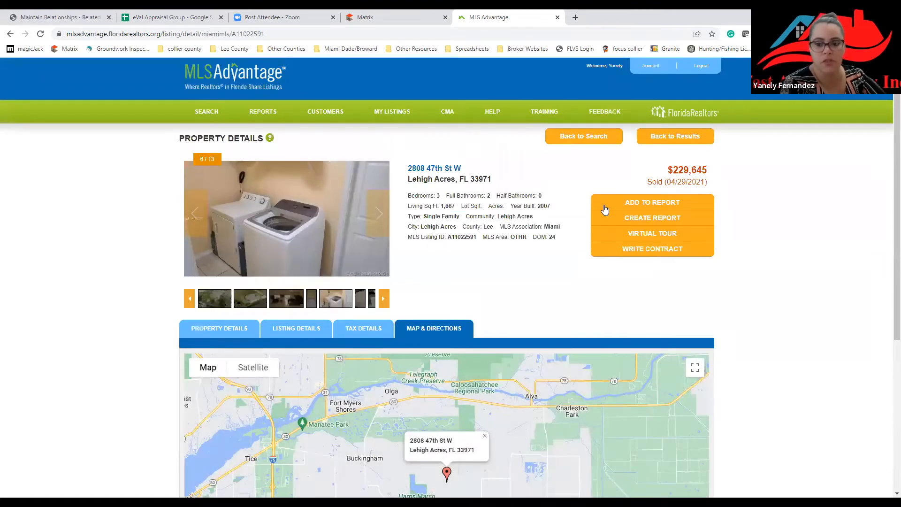
{"action": "left_click", "coordinate": [654, 202]}
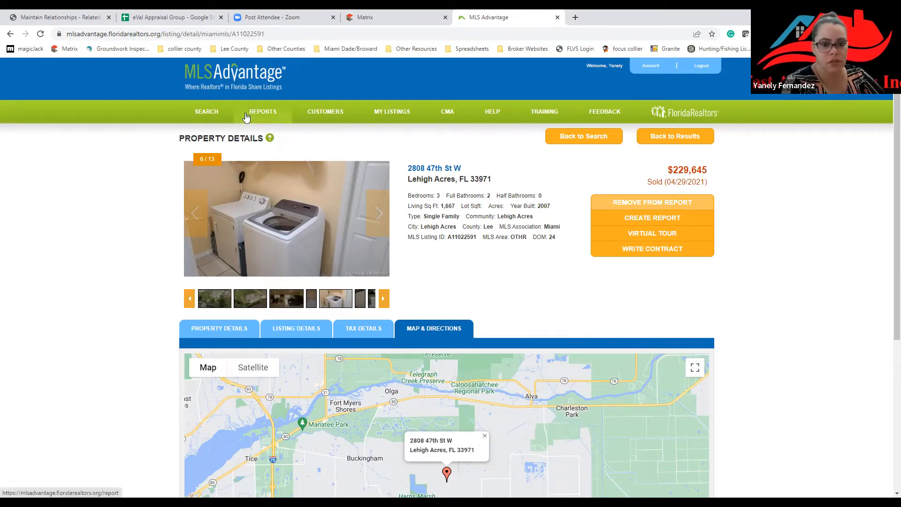
{"action": "left_click", "coordinate": [608, 137]}
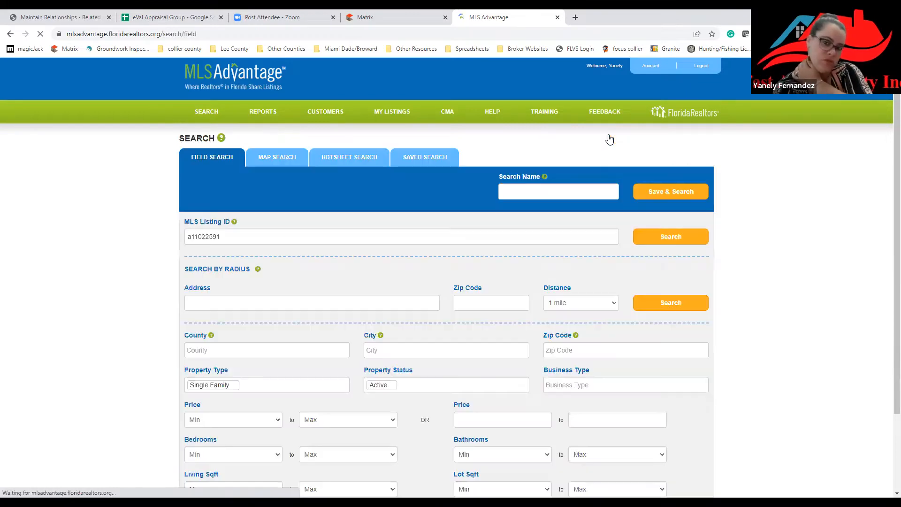
Clear the old listing ID a11022591 from the search form.
{"action": "left_click", "coordinate": [278, 236]}
{"action": "left_click_drag", "start_coordinate": [278, 237], "coordinate": [99, 231]}
{"action": "key", "text": "BackSpace"}
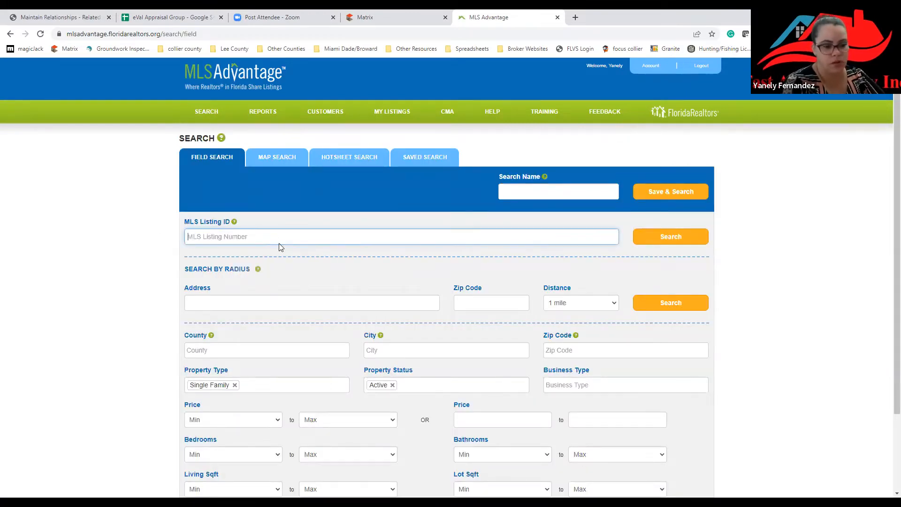
{"action": "scroll", "coordinate": [286, 244], "scroll_direction": "down", "scroll_amount": 2}
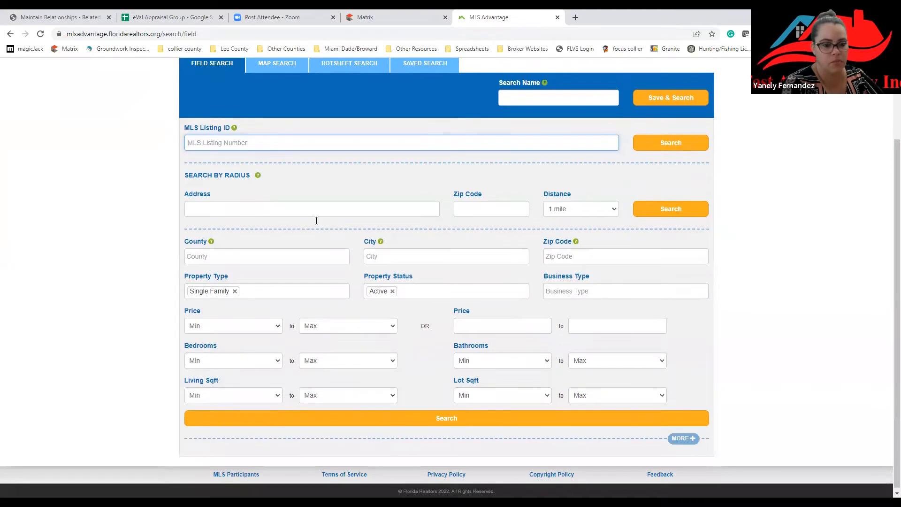
{"action": "left_click", "coordinate": [316, 211]}
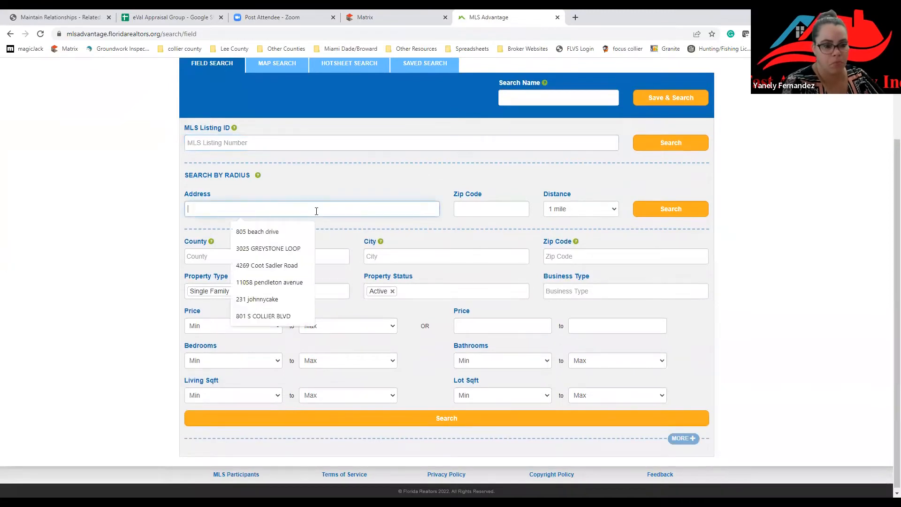
{"action": "left_click", "coordinate": [282, 234]}
{"action": "left_click_drag", "start_coordinate": [276, 212], "coordinate": [142, 217]}
{"action": "key", "text": "BackSpace"}
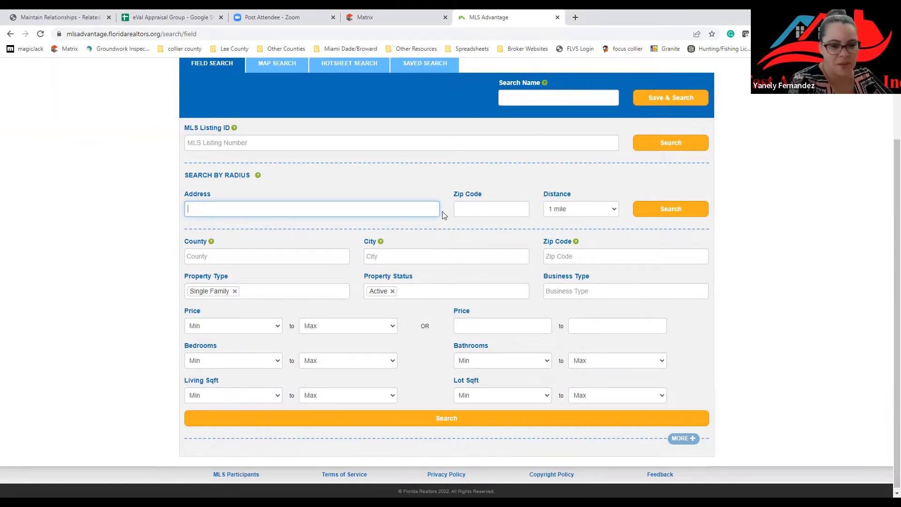
{"action": "left_click", "coordinate": [407, 211]}
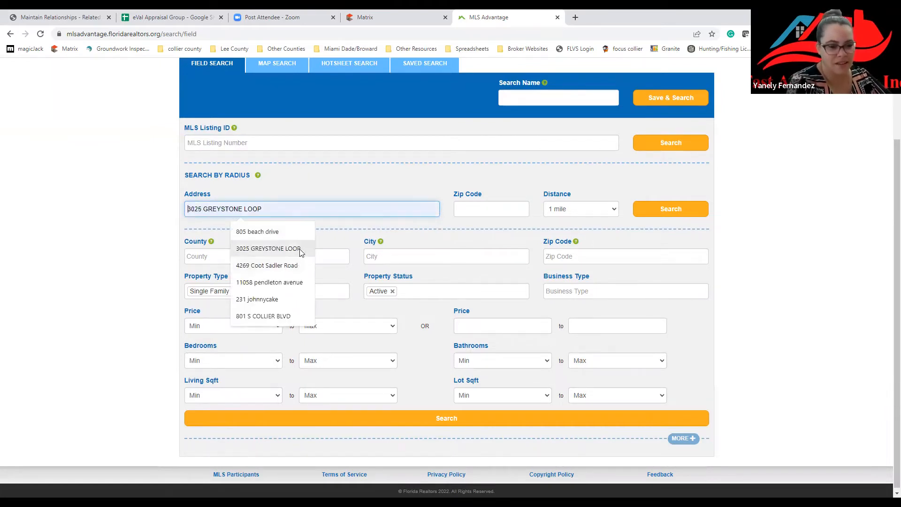
{"action": "left_click", "coordinate": [268, 249]}
{"action": "left_click_drag", "start_coordinate": [281, 210], "coordinate": [137, 209]}
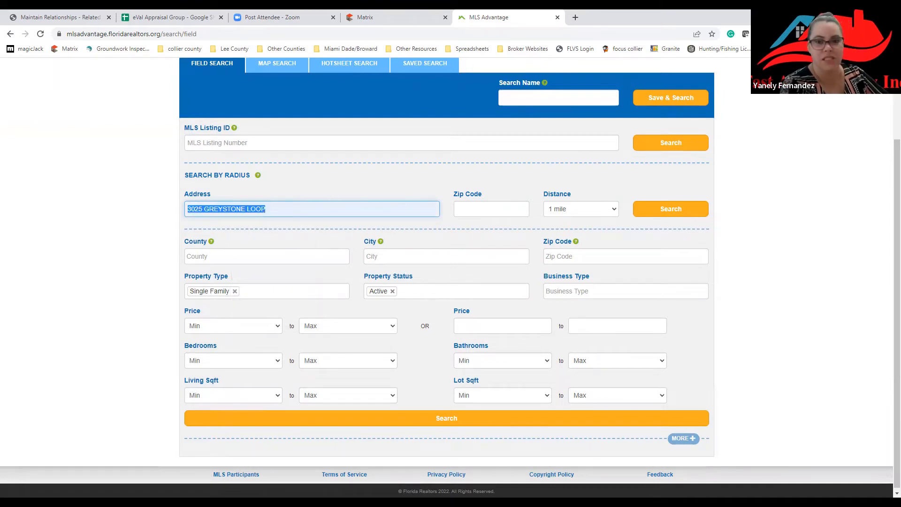
{"action": "left_click", "coordinate": [576, 17]}
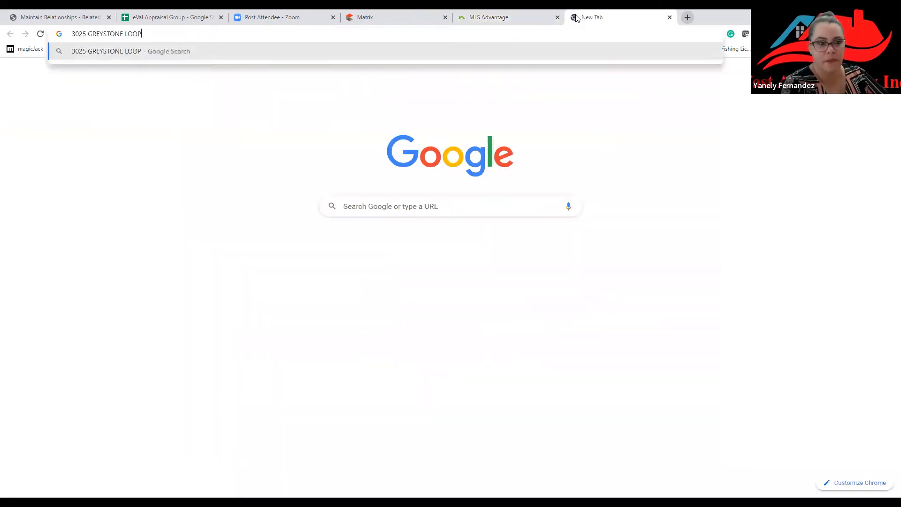
{"action": "key", "text": "Return"}
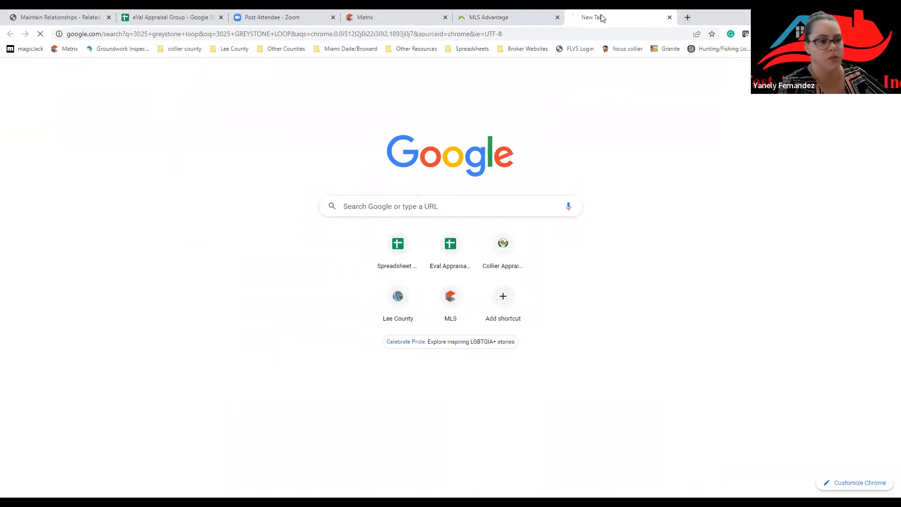
{"action": "left_click_drag", "start_coordinate": [158, 349], "coordinate": [139, 326]}
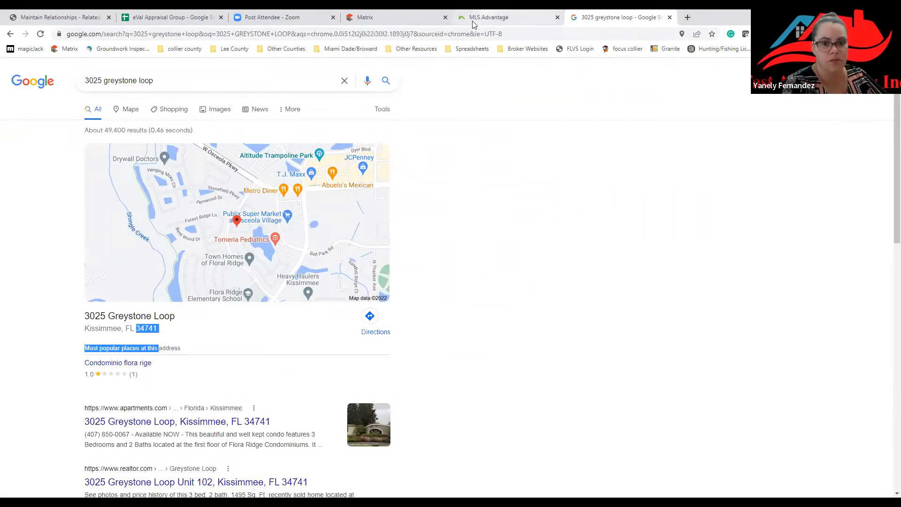
{"action": "left_click", "coordinate": [486, 16]}
Enter ZIP code 34741 for the radius search and remove the Active status filter.
{"action": "left_click", "coordinate": [512, 208]}
{"action": "type", "text": "3"}
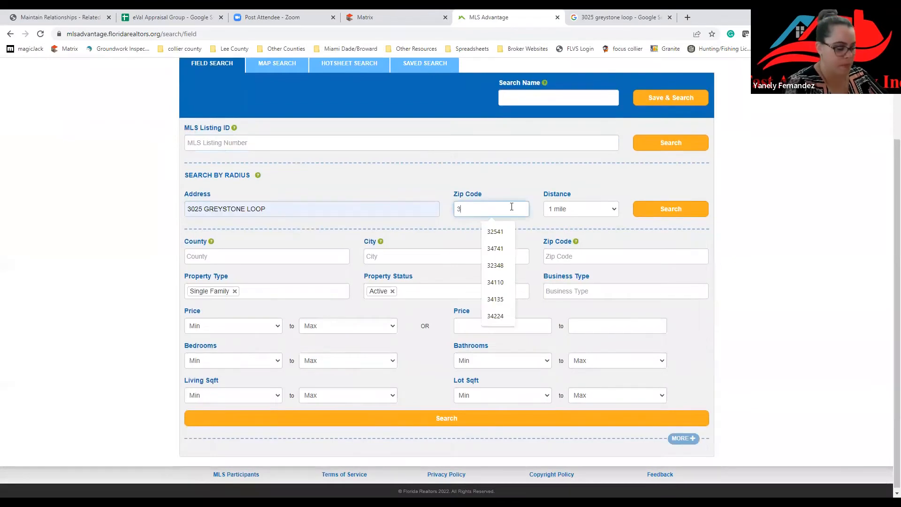
{"action": "type", "text": "4741"}
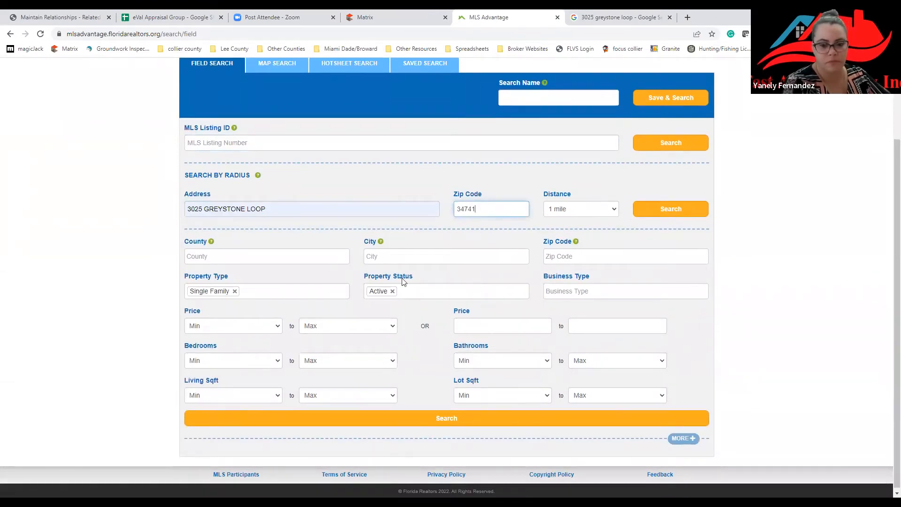
{"action": "left_click", "coordinate": [393, 291]}
{"action": "left_click", "coordinate": [667, 212]}
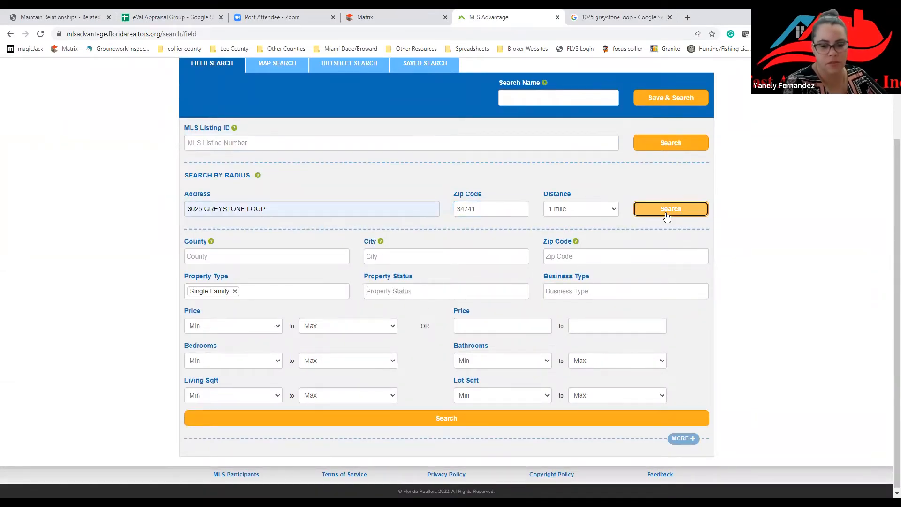
Add Active, Pending, Sold, Withdrawn, Expired and Terminated as property statuses.
{"action": "left_click", "coordinate": [409, 296]}
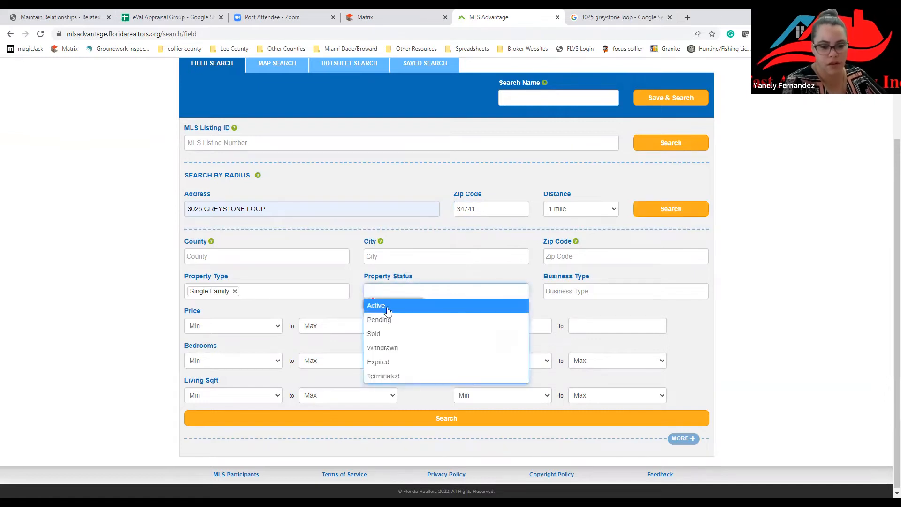
{"action": "left_click", "coordinate": [388, 309]}
{"action": "left_click", "coordinate": [435, 303]}
{"action": "left_click", "coordinate": [425, 321]}
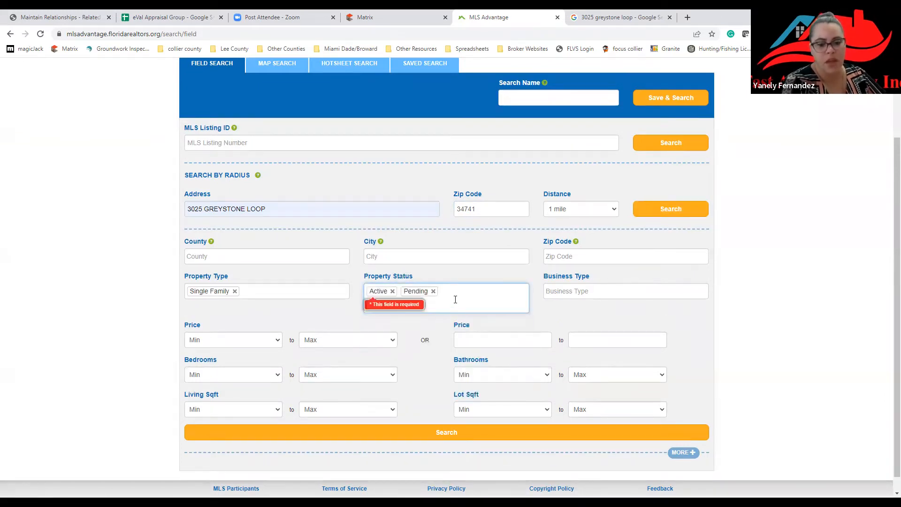
{"action": "left_click", "coordinate": [455, 297]}
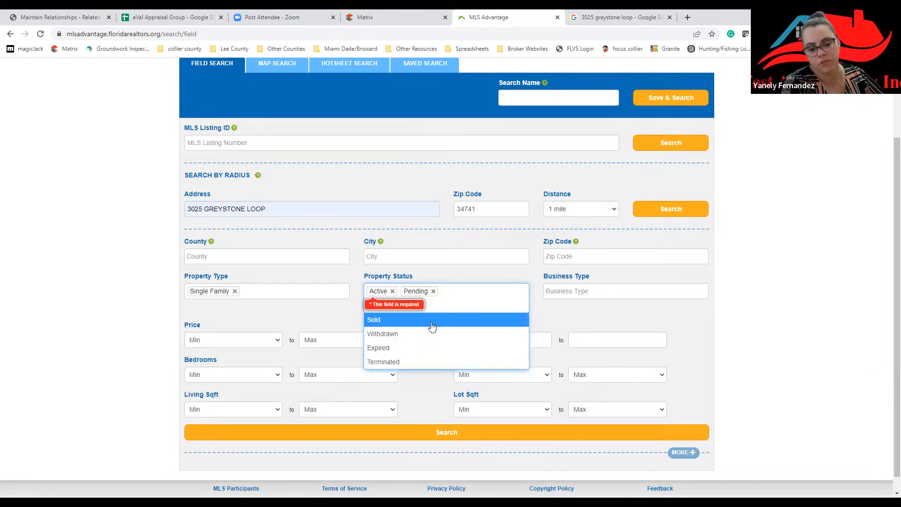
{"action": "left_click", "coordinate": [429, 321]}
{"action": "left_click", "coordinate": [485, 297]}
{"action": "left_click", "coordinate": [469, 321]}
{"action": "left_click", "coordinate": [498, 301]}
{"action": "left_click", "coordinate": [455, 321]}
{"action": "left_click", "coordinate": [484, 313]}
{"action": "left_click", "coordinate": [452, 335]}
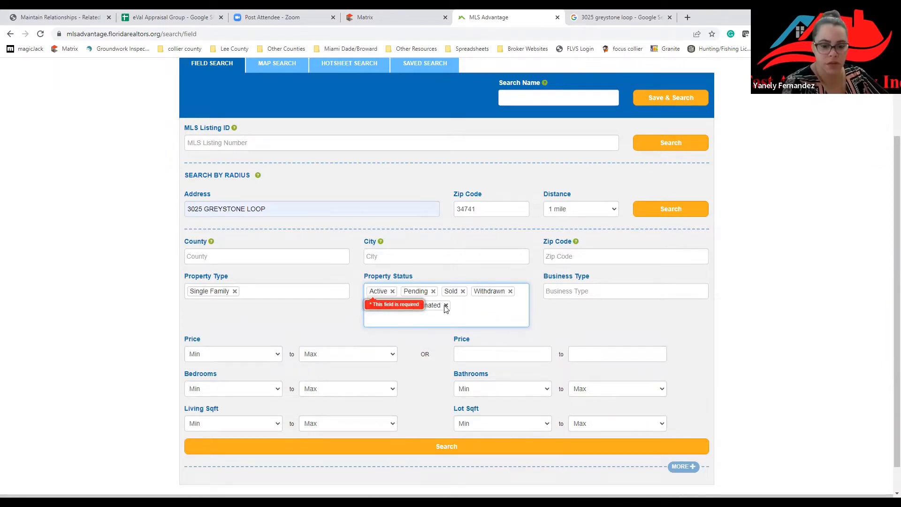
Remove Terminated, Withdrawn, Sold, Pending and Expired, leaving only Active status.
{"action": "left_click", "coordinate": [446, 306]}
{"action": "left_click", "coordinate": [511, 292]}
{"action": "left_click", "coordinate": [463, 291]}
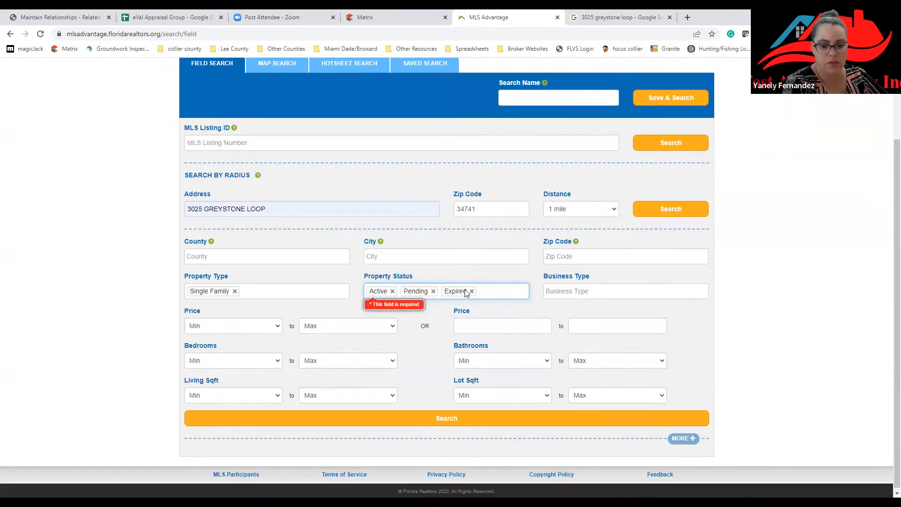
{"action": "left_click", "coordinate": [434, 291]}
{"action": "left_click", "coordinate": [432, 291]}
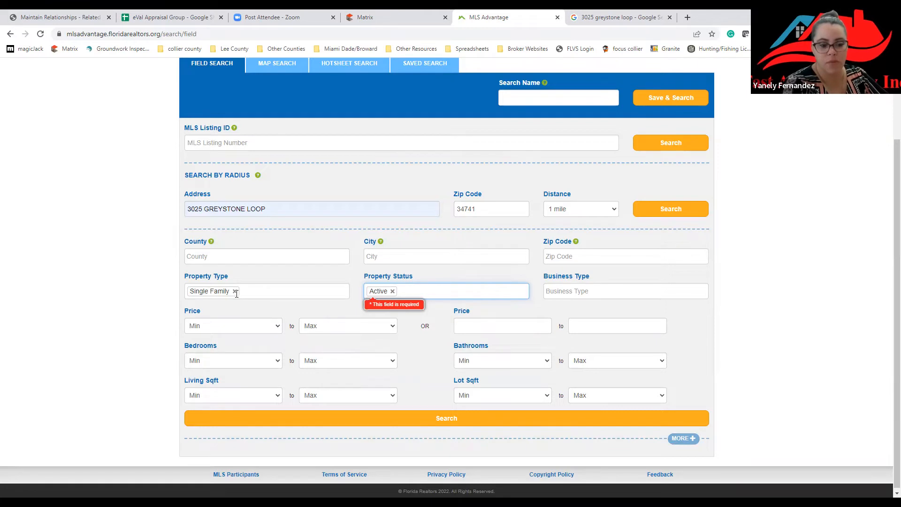
Add and then remove Vacant Land as a property type, keeping Single Family.
{"action": "left_click", "coordinate": [261, 291]}
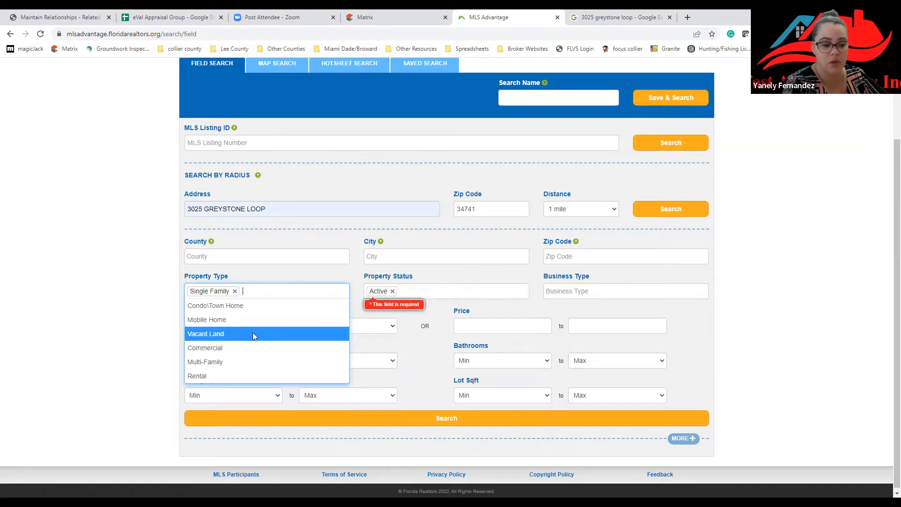
{"action": "left_click", "coordinate": [254, 334]}
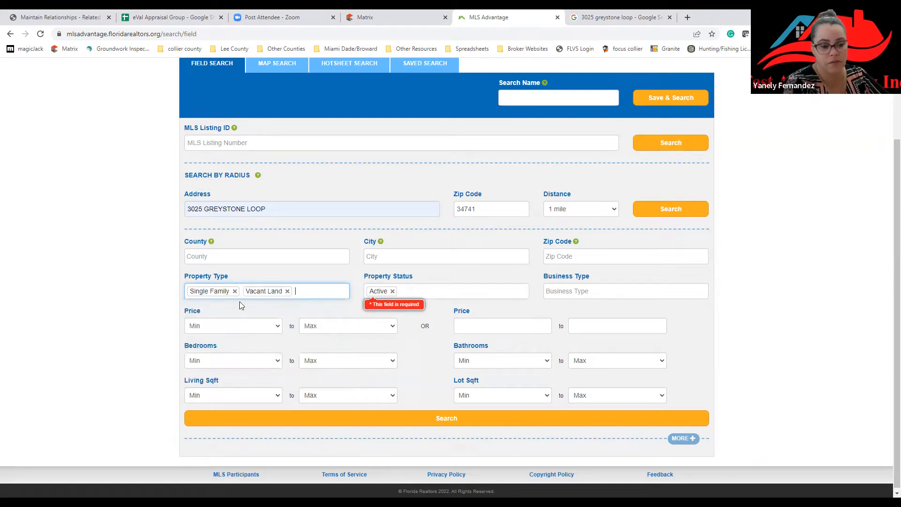
{"action": "left_click", "coordinate": [288, 292]}
{"action": "left_click", "coordinate": [284, 291]}
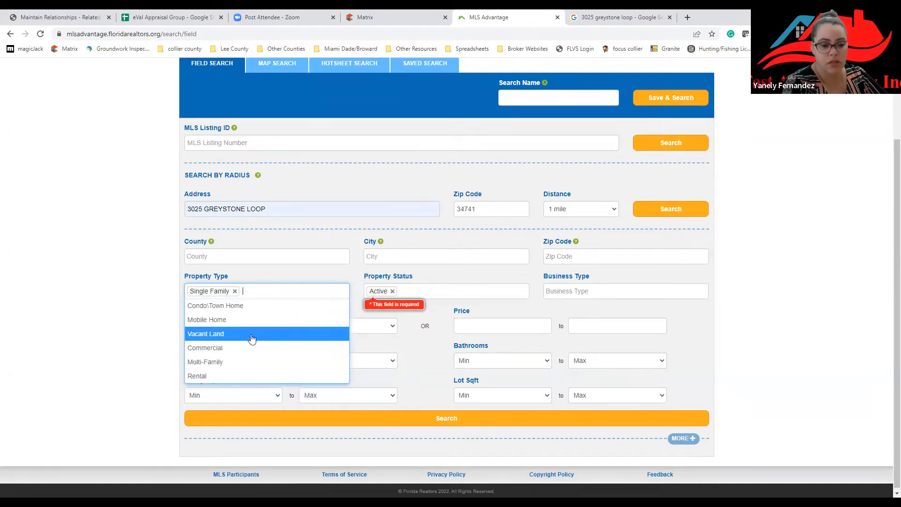
{"action": "left_click", "coordinate": [497, 270]}
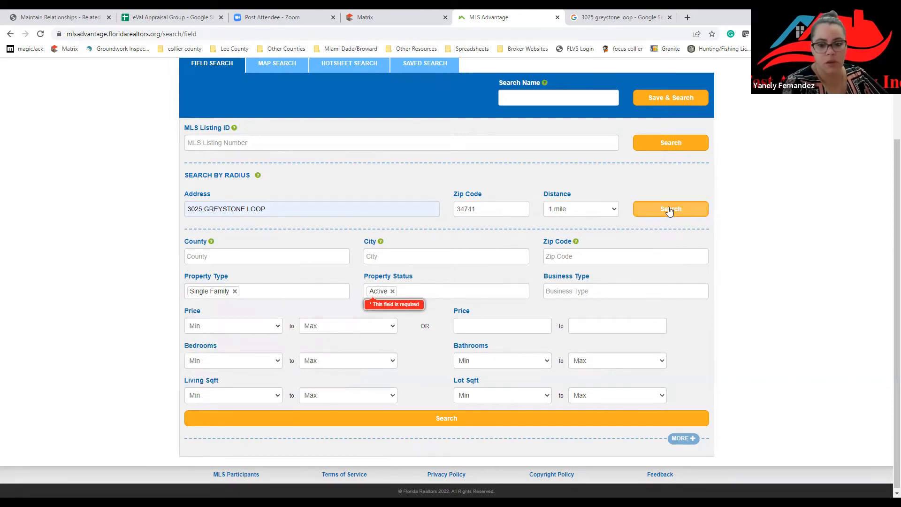
{"action": "left_click", "coordinate": [671, 210]}
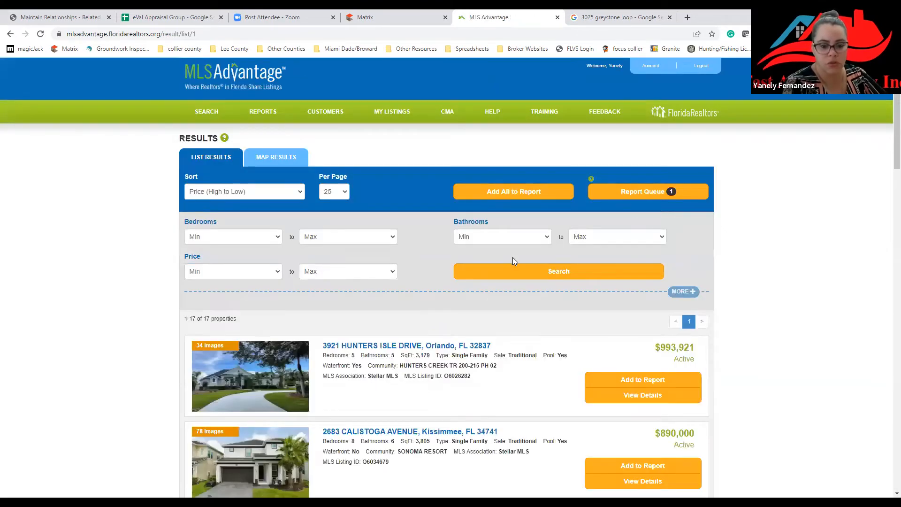
{"action": "scroll", "coordinate": [513, 257], "scroll_direction": "down", "scroll_amount": 1}
{"action": "scroll", "coordinate": [402, 226], "scroll_direction": "down", "scroll_amount": 2}
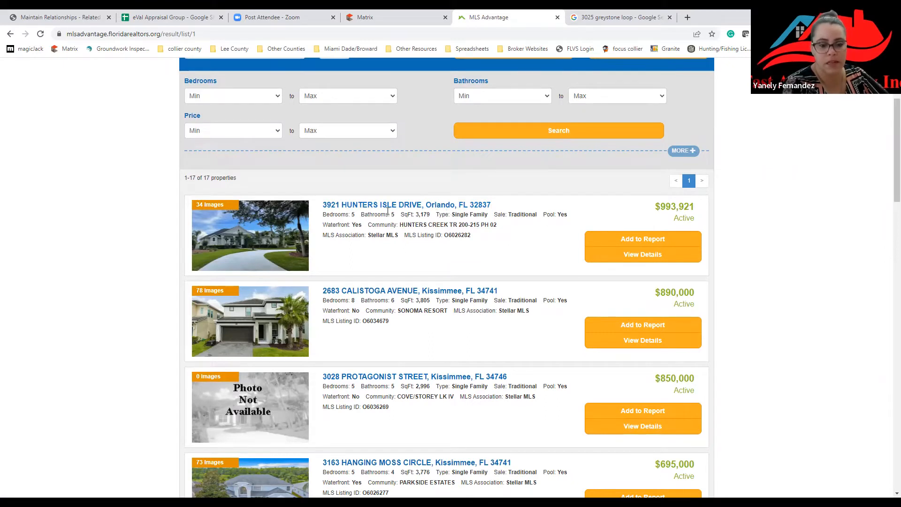
{"action": "left_click", "coordinate": [637, 240]}
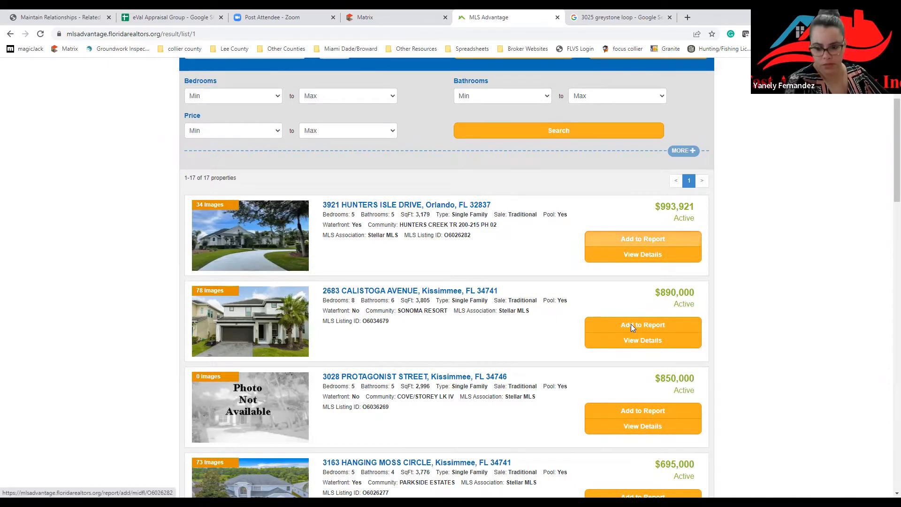
{"action": "left_click", "coordinate": [630, 413]}
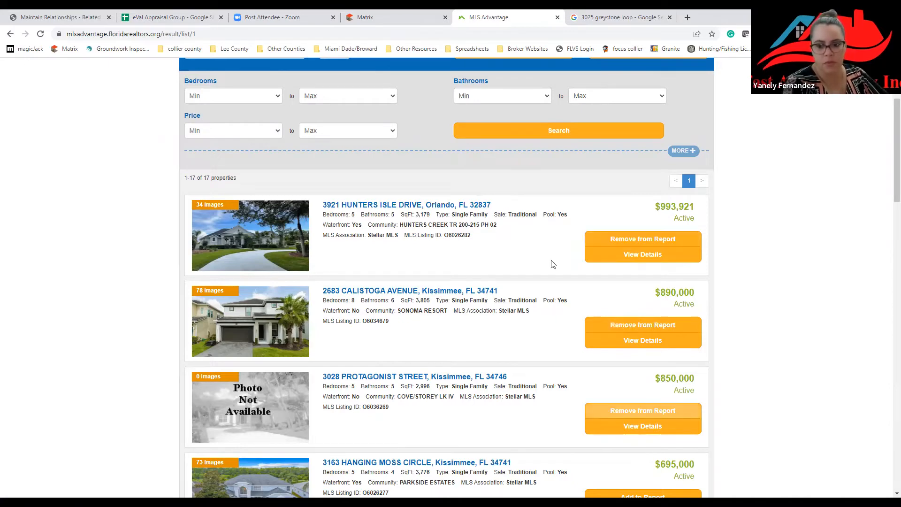
{"action": "scroll", "coordinate": [551, 263], "scroll_direction": "up", "scroll_amount": 3}
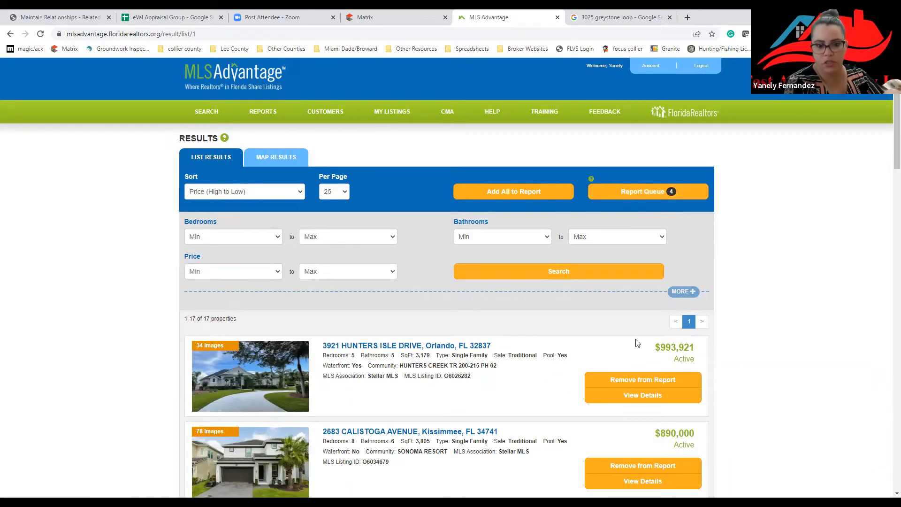
Open the Report Queue, review the customer and licensee report options, and return to the queue.
{"action": "left_click", "coordinate": [637, 198]}
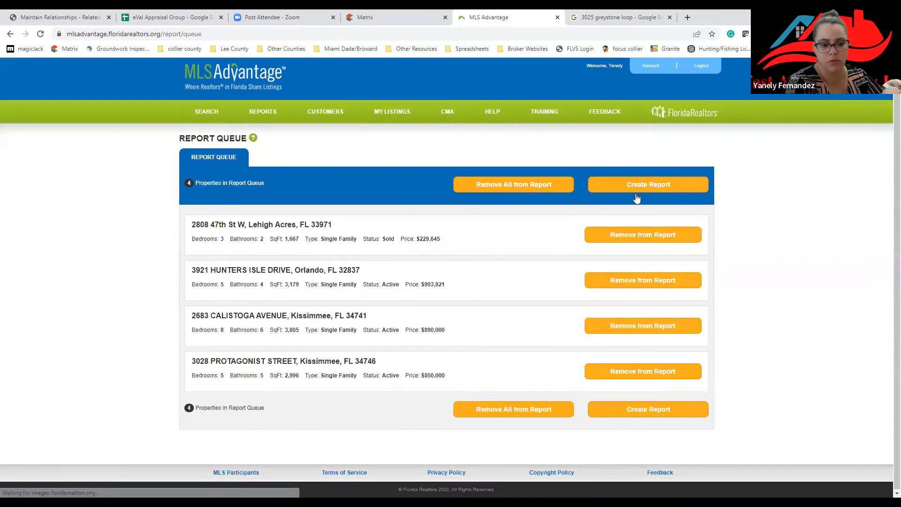
{"action": "left_click", "coordinate": [649, 418]}
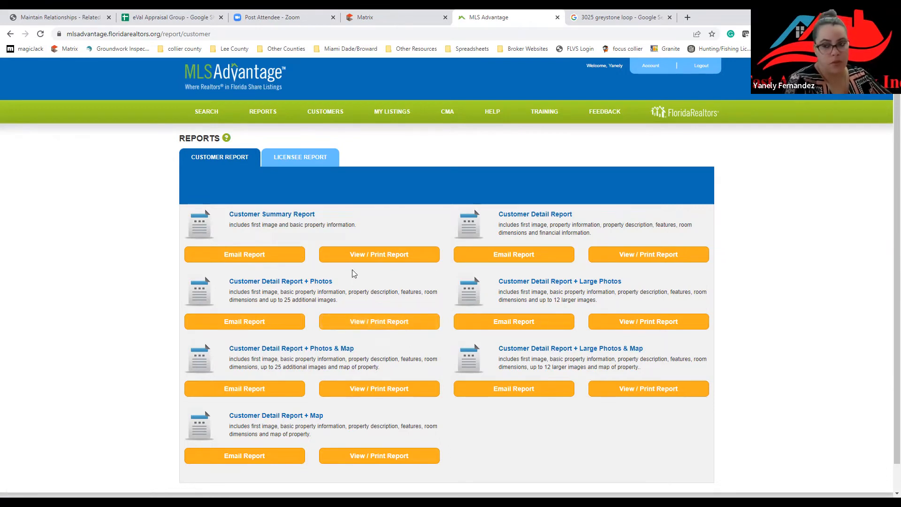
{"action": "left_click", "coordinate": [305, 161]}
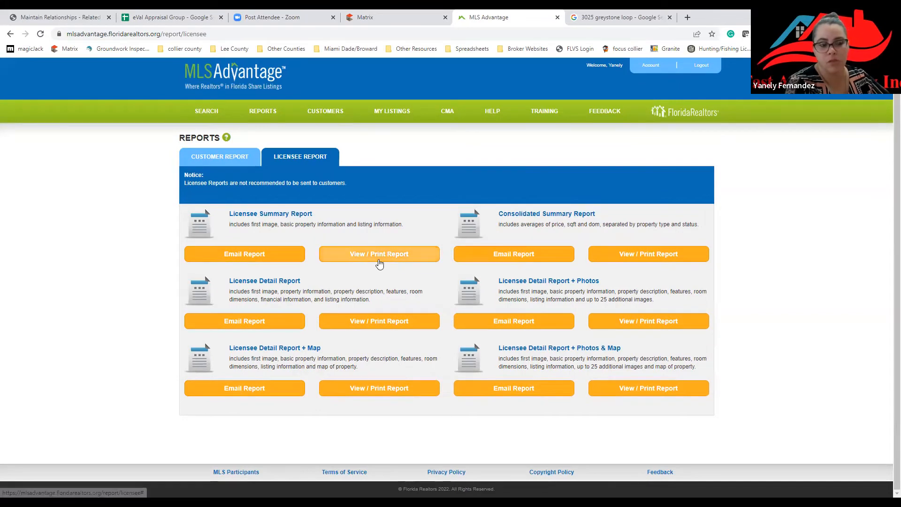
{"action": "left_click", "coordinate": [10, 34]}
{"action": "left_click", "coordinate": [11, 34]}
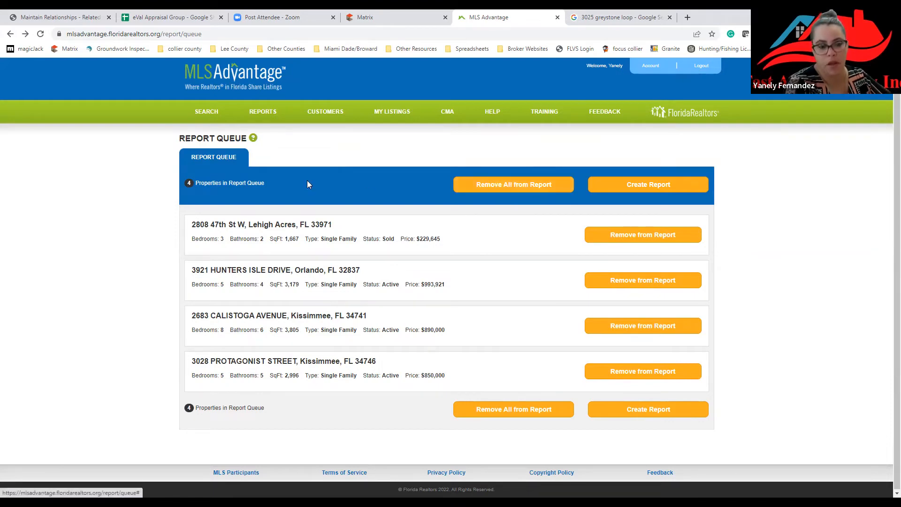
Return to the 17 radius search results and scroll through the listings.
{"action": "left_click", "coordinate": [11, 35]}
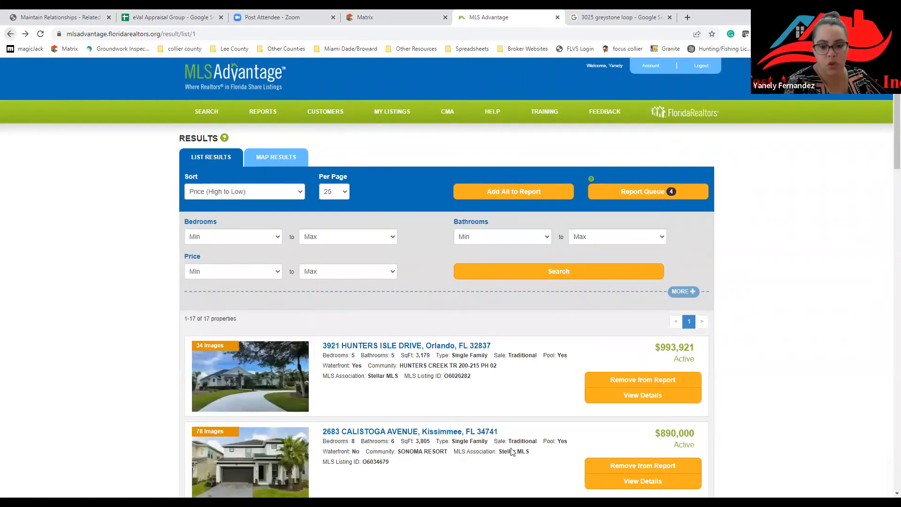
{"action": "scroll", "coordinate": [545, 408], "scroll_direction": "down", "scroll_amount": 2}
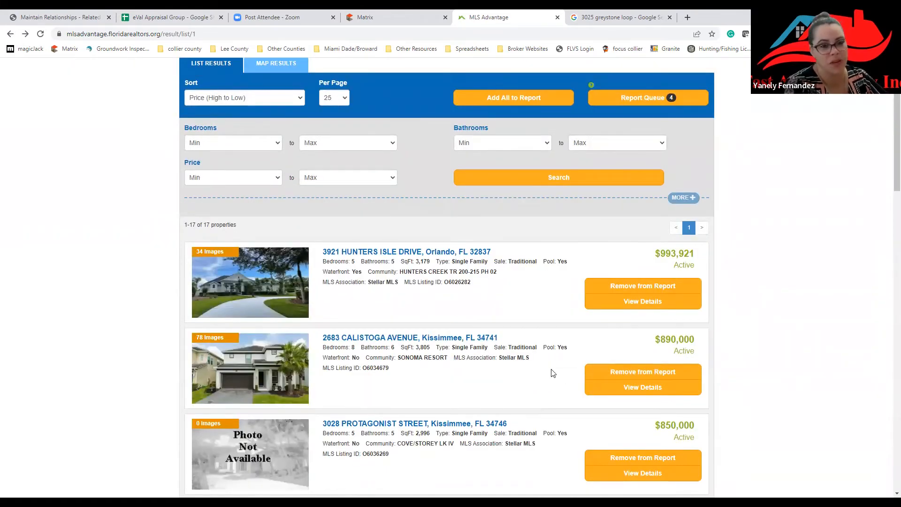
{"action": "scroll", "coordinate": [503, 349], "scroll_direction": "down", "scroll_amount": 6}
{"action": "scroll", "coordinate": [503, 349], "scroll_direction": "down", "scroll_amount": 7}
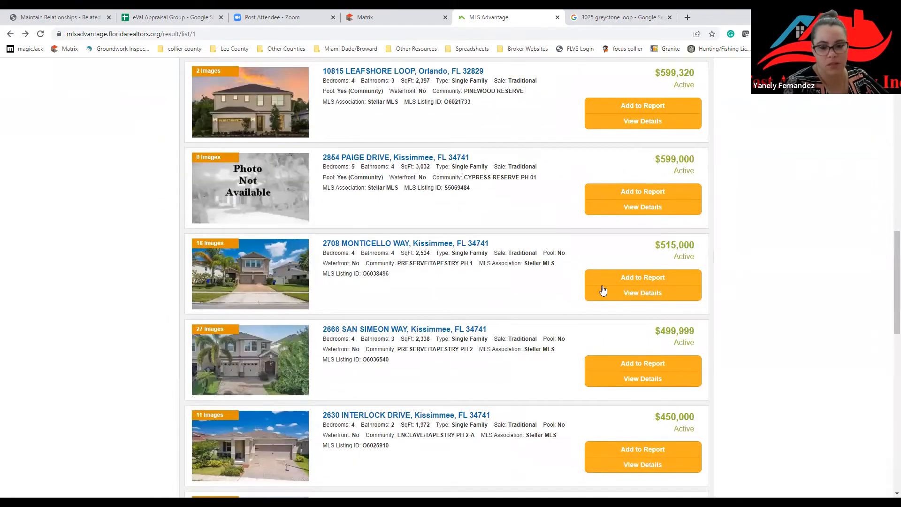
{"action": "scroll", "coordinate": [512, 360], "scroll_direction": "up", "scroll_amount": 14}
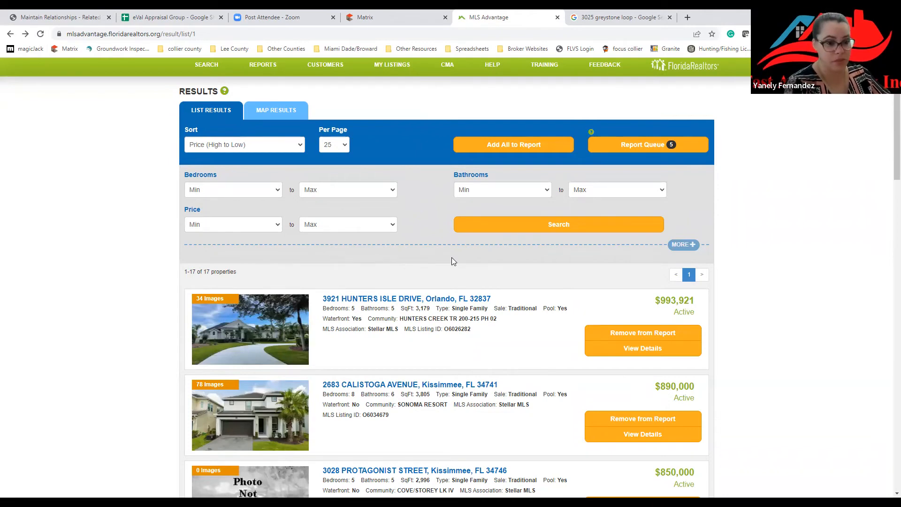
Show the search results on a zoomed-in satellite map centred on the lake neighbourhood.
{"action": "left_click", "coordinate": [293, 115]}
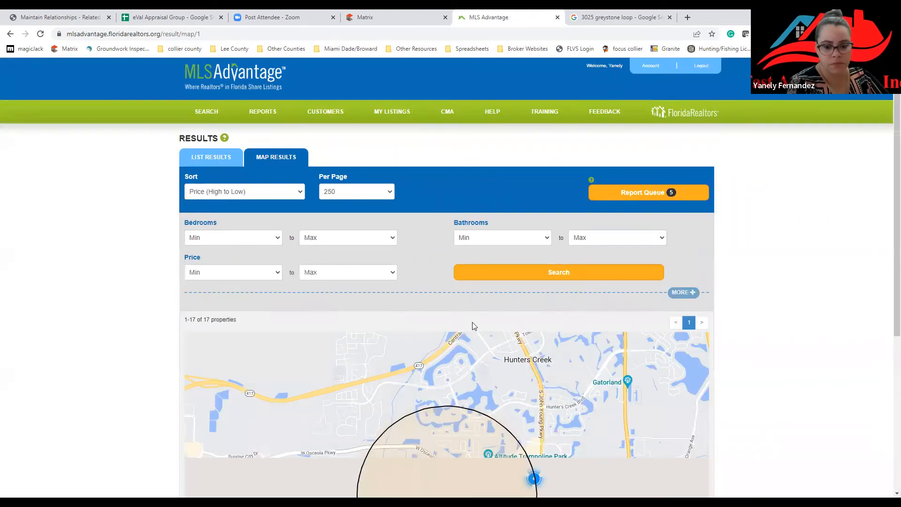
{"action": "scroll", "coordinate": [470, 338], "scroll_direction": "down", "scroll_amount": 4}
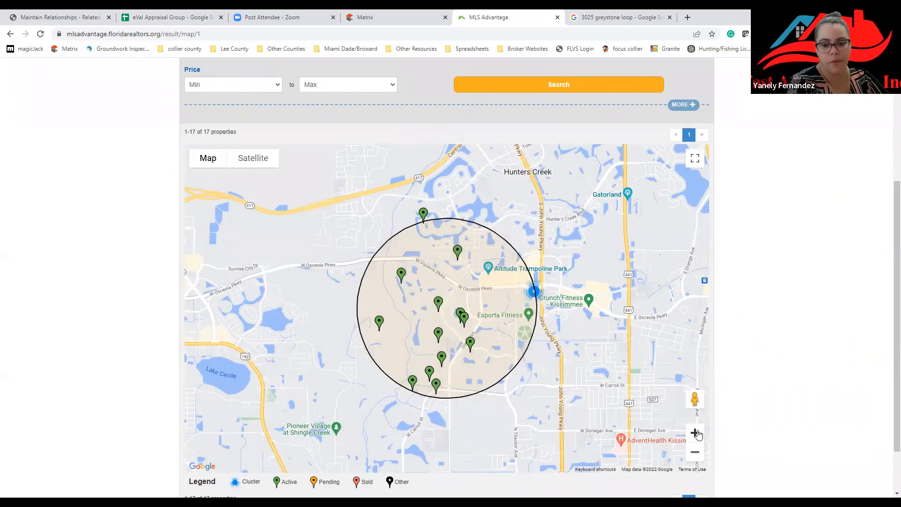
{"action": "left_click", "coordinate": [695, 432]}
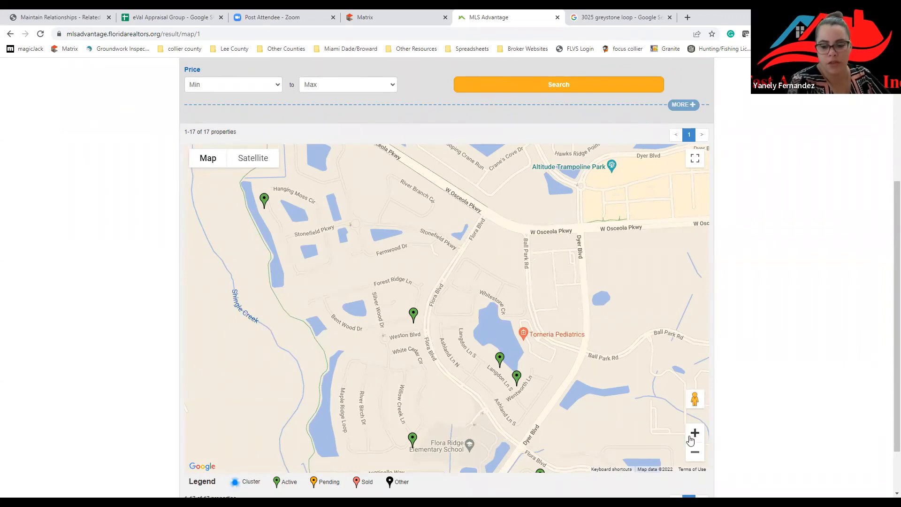
{"action": "left_click", "coordinate": [694, 439]}
{"action": "left_click_drag", "start_coordinate": [627, 373], "coordinate": [516, 274]}
{"action": "left_click_drag", "start_coordinate": [510, 308], "coordinate": [492, 267]}
{"action": "left_click_drag", "start_coordinate": [399, 318], "coordinate": [392, 358]}
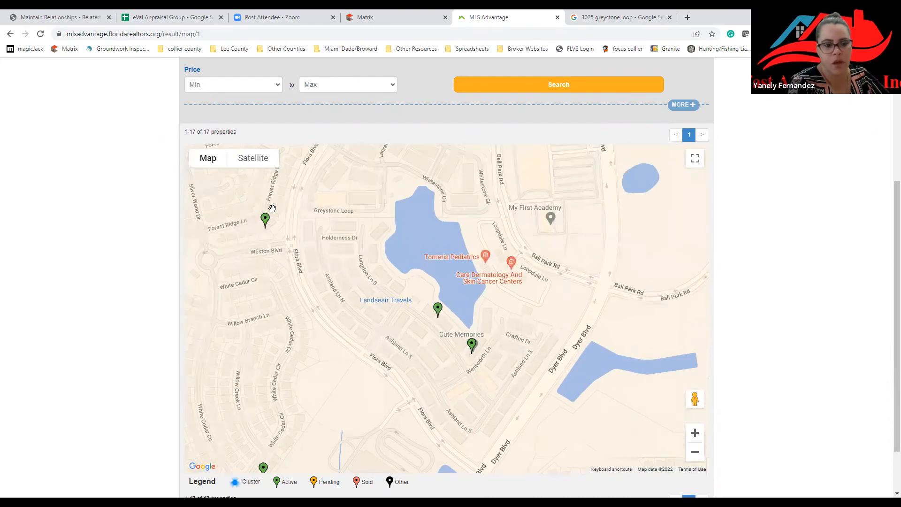
{"action": "left_click", "coordinate": [255, 169]}
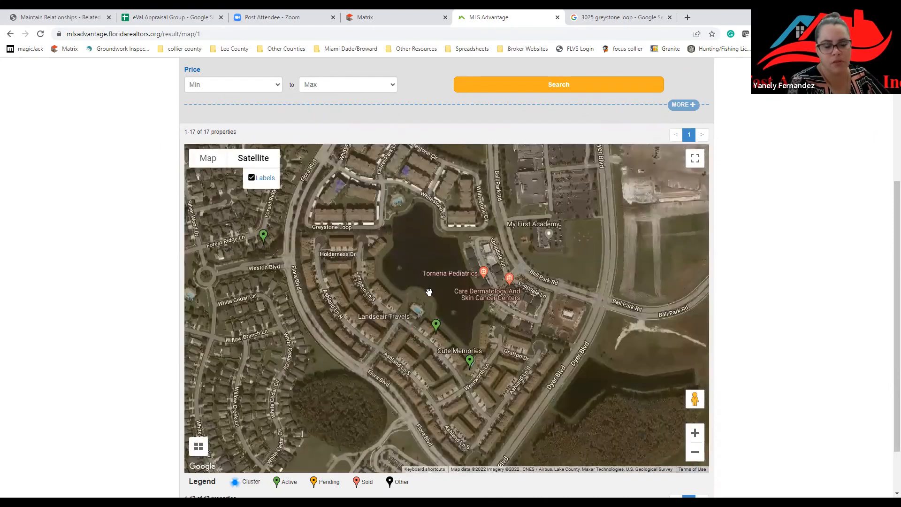
{"action": "left_click", "coordinate": [208, 158]}
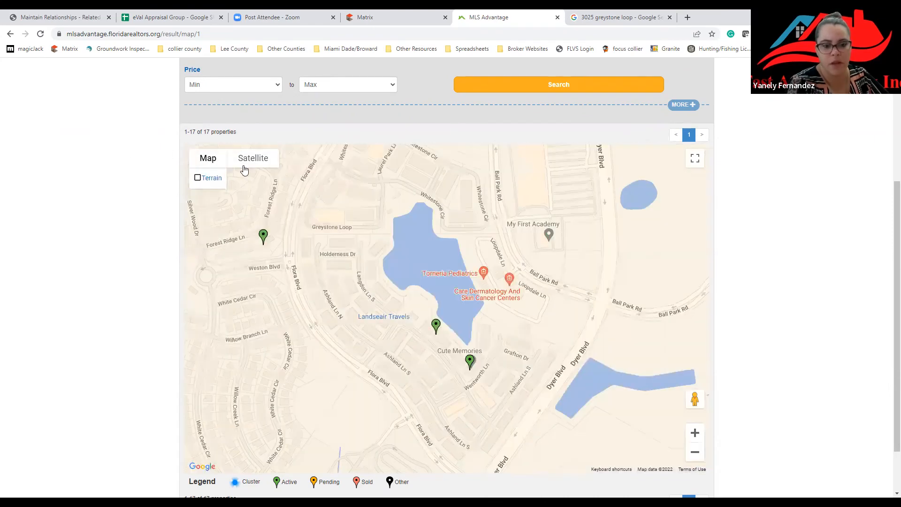
{"action": "left_click", "coordinate": [268, 161]}
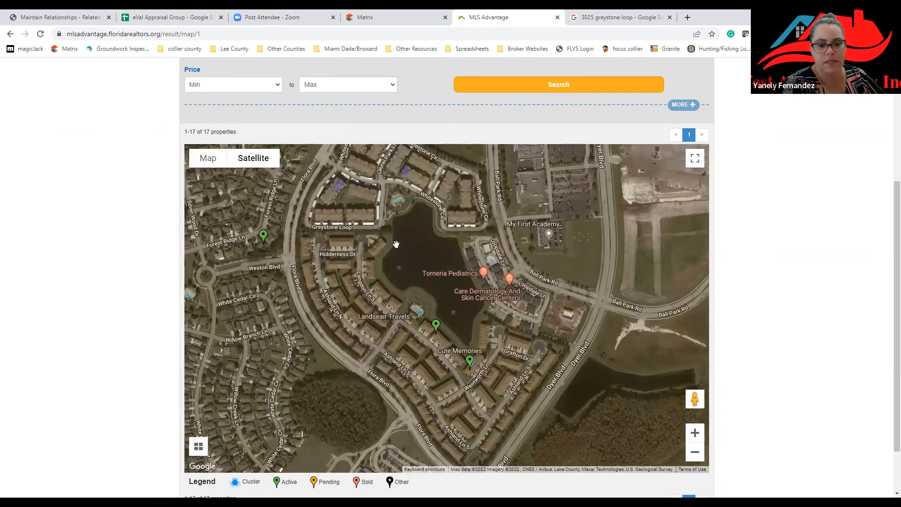
{"action": "left_click", "coordinate": [436, 325]}
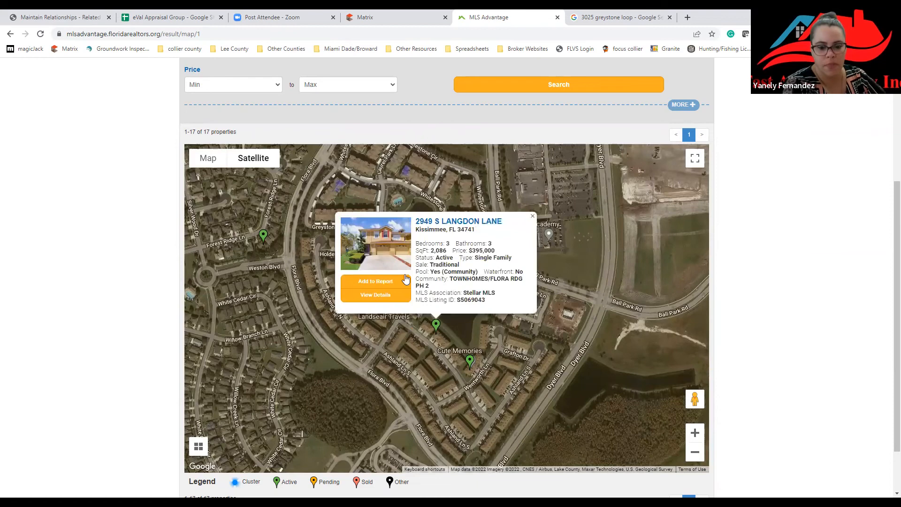
{"action": "left_click", "coordinate": [470, 361]}
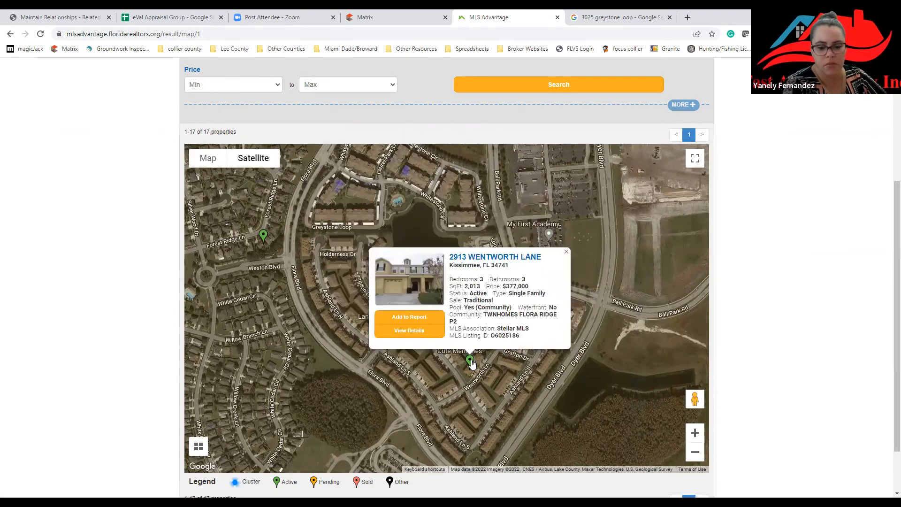
{"action": "left_click", "coordinate": [567, 252]}
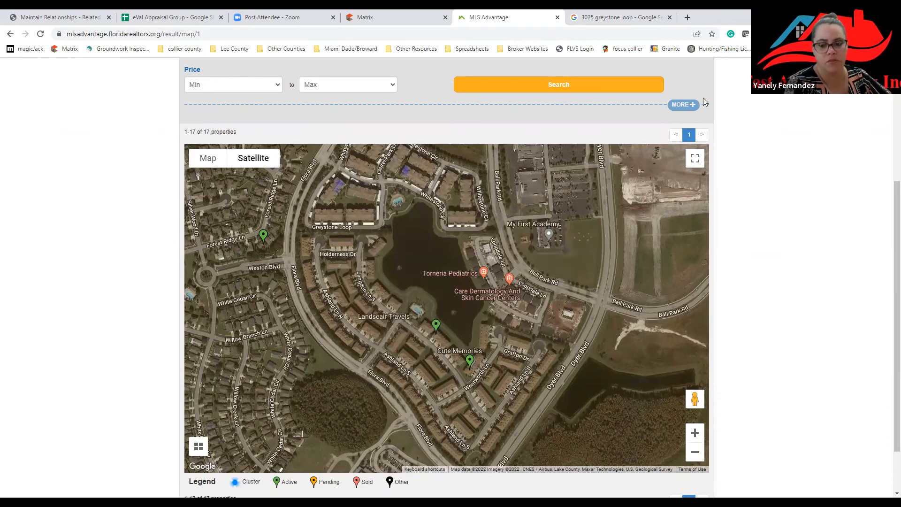
{"action": "scroll", "coordinate": [765, 286], "scroll_direction": "up", "scroll_amount": 4}
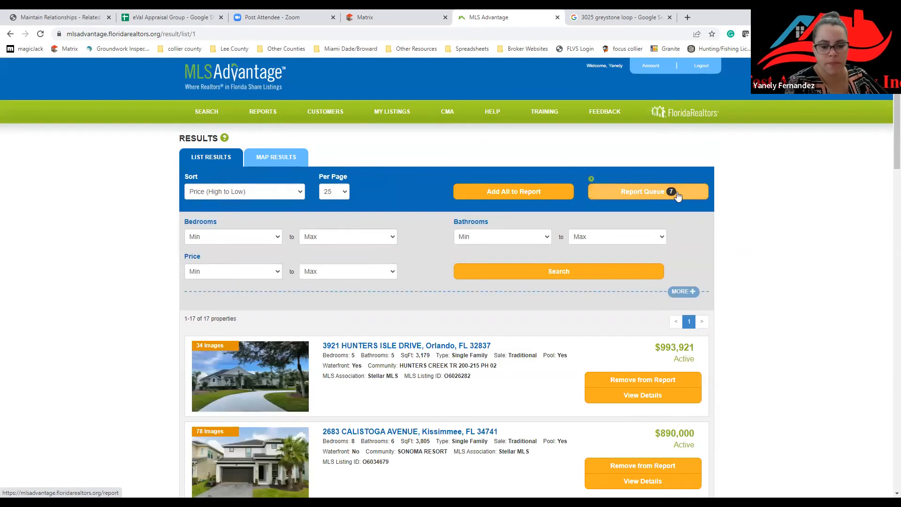
Remove all seven listings from the report queue and confirm Remove All, leaving 0 properties.
{"action": "left_click", "coordinate": [676, 194]}
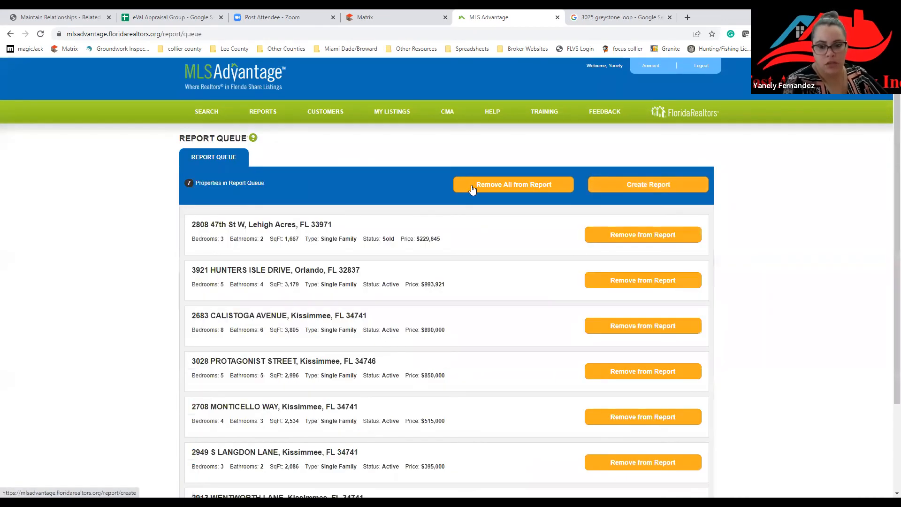
{"action": "left_click", "coordinate": [541, 188]}
{"action": "left_click", "coordinate": [482, 151]}
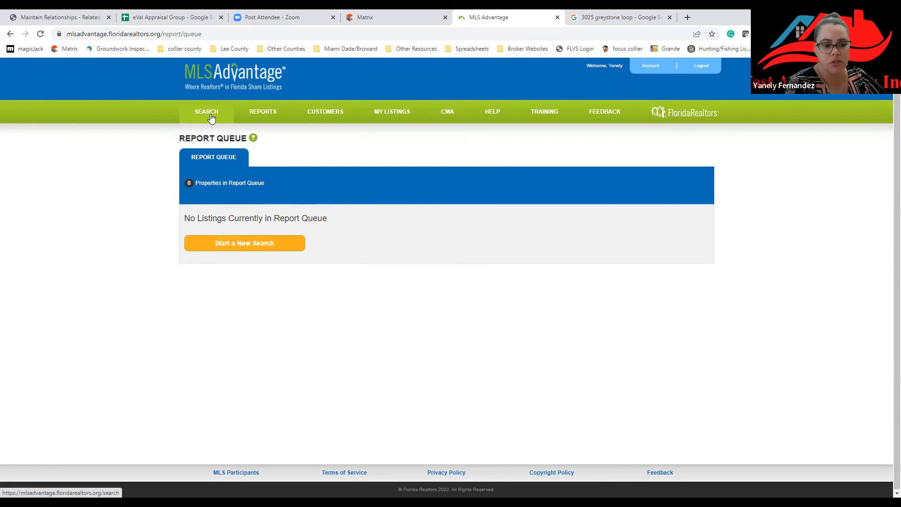
Start a new search and reveal the extra criteria fields with MORE.
{"action": "left_click", "coordinate": [227, 249]}
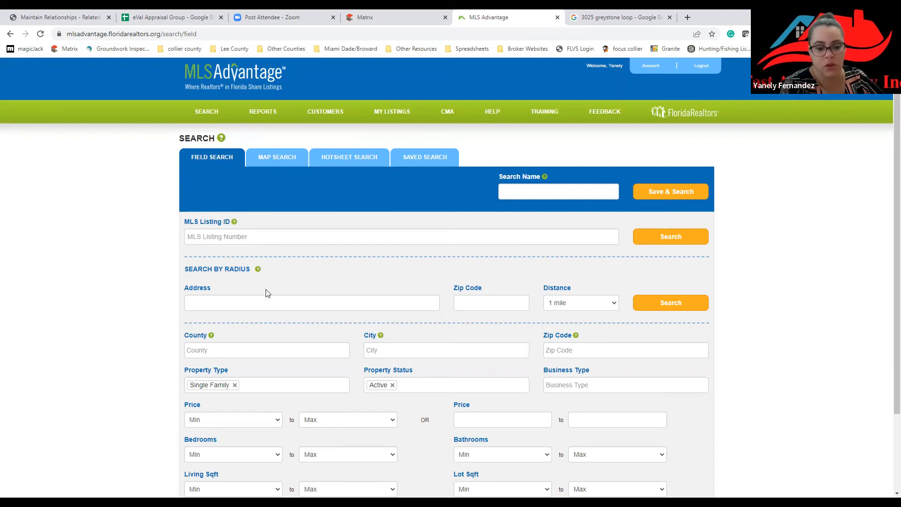
{"action": "scroll", "coordinate": [256, 306], "scroll_direction": "down", "scroll_amount": 1}
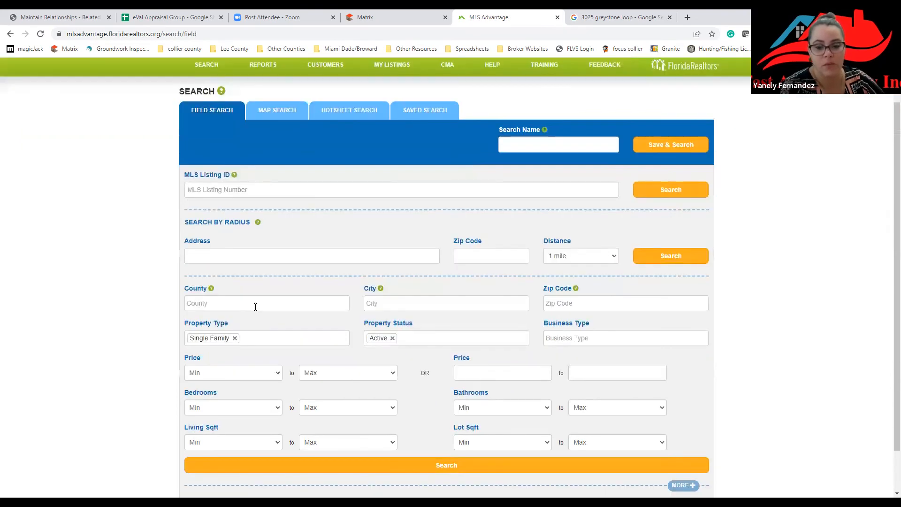
{"action": "scroll", "coordinate": [255, 306], "scroll_direction": "down", "scroll_amount": 1}
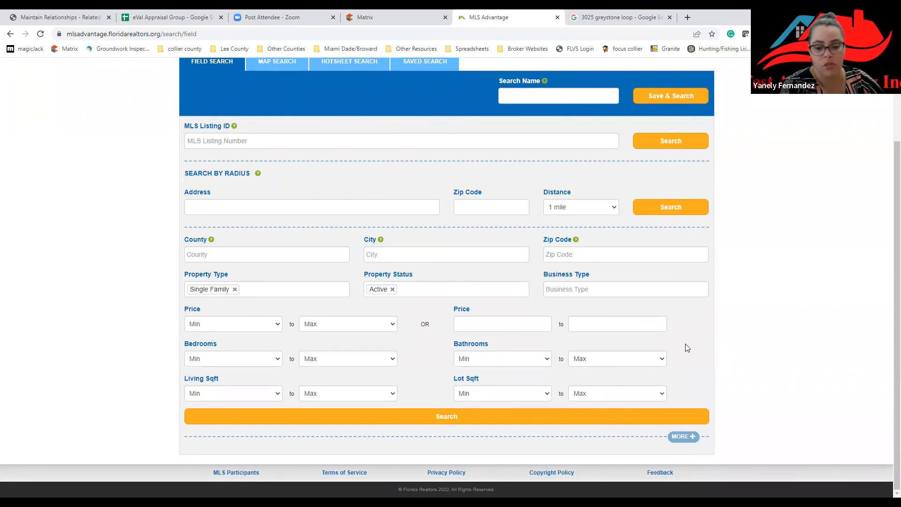
{"action": "left_click", "coordinate": [684, 437]}
{"action": "scroll", "coordinate": [645, 341], "scroll_direction": "down", "scroll_amount": 5}
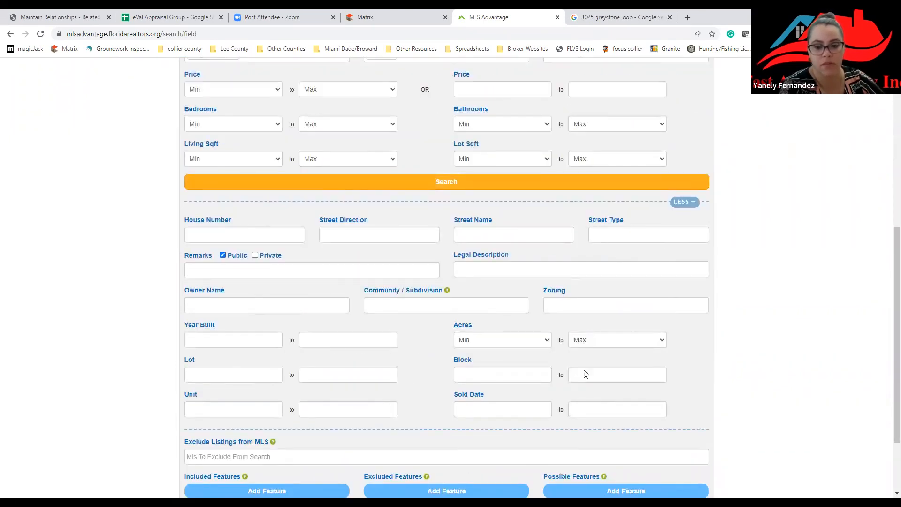
{"action": "scroll", "coordinate": [603, 366], "scroll_direction": "down", "scroll_amount": 1}
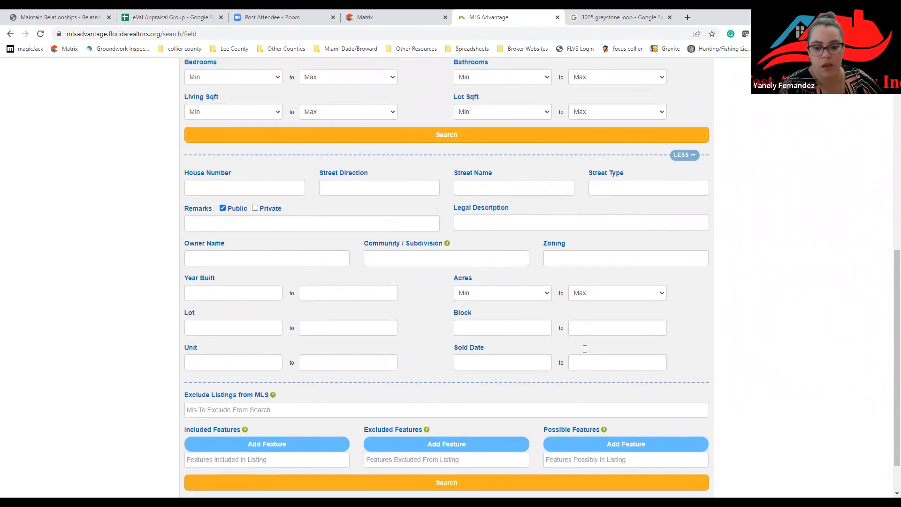
Inspect the Sold Date range and maximum Acres options, leaving them empty.
{"action": "left_click", "coordinate": [579, 363]}
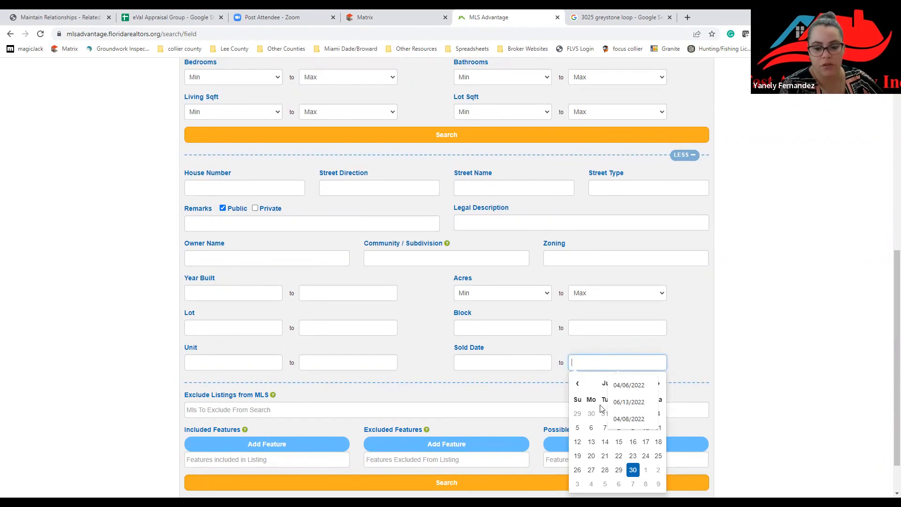
{"action": "left_click", "coordinate": [501, 363]}
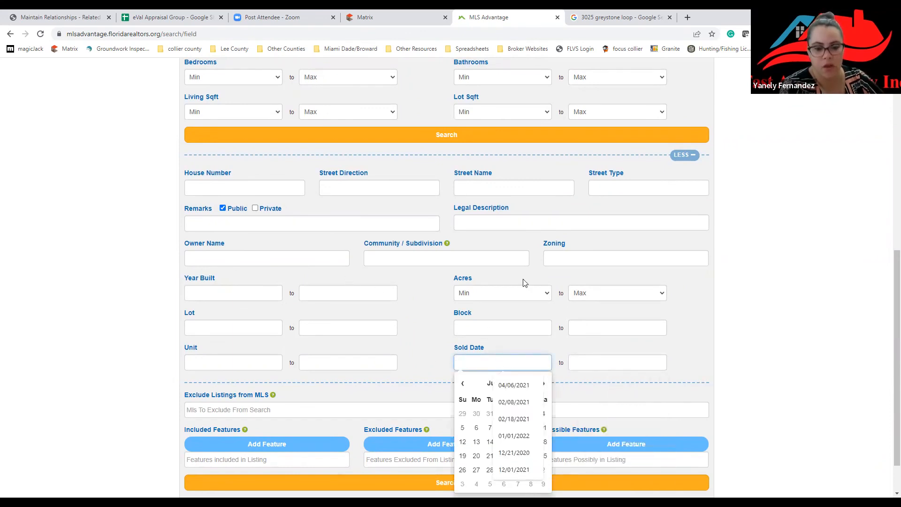
{"action": "left_click", "coordinate": [604, 295]}
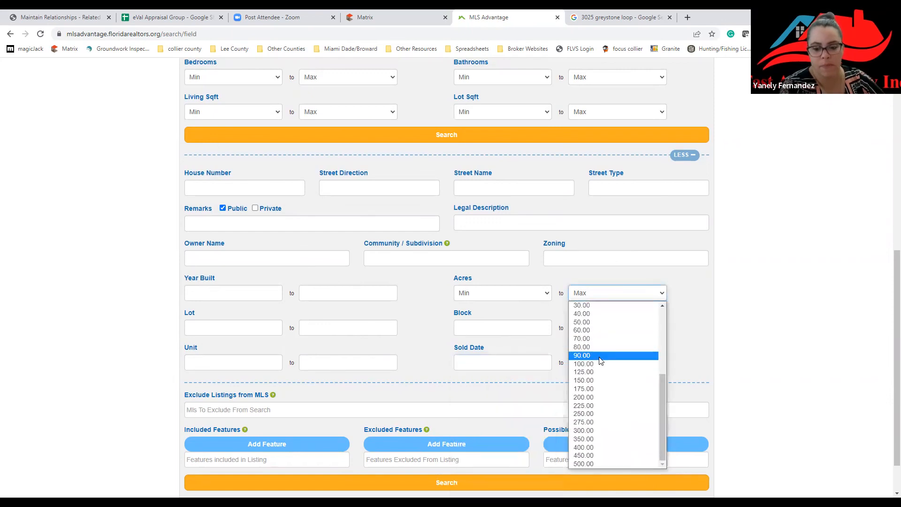
{"action": "scroll", "coordinate": [597, 356], "scroll_direction": "up", "scroll_amount": 3}
{"action": "left_click", "coordinate": [446, 275]}
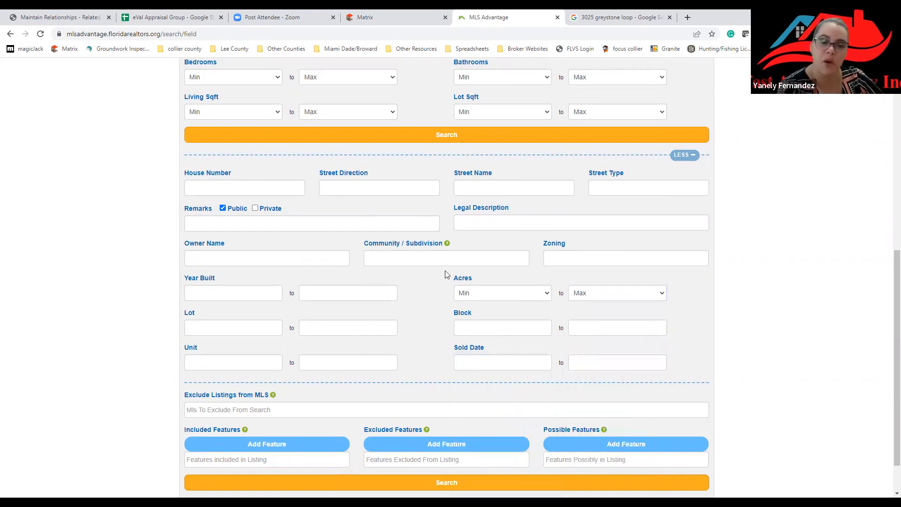